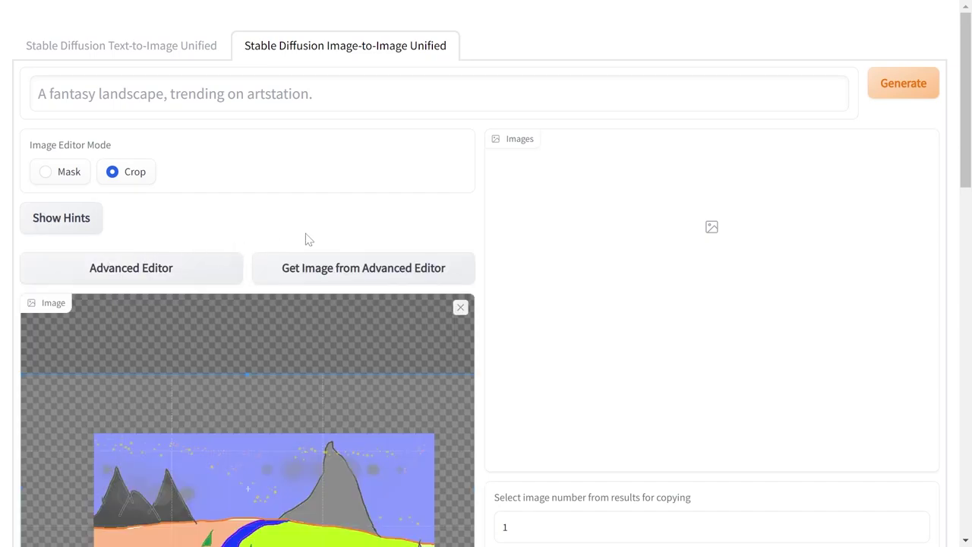
# - Shift the crop area down over the landscape drawing
pyautogui.scroll(-2, 412, 276)
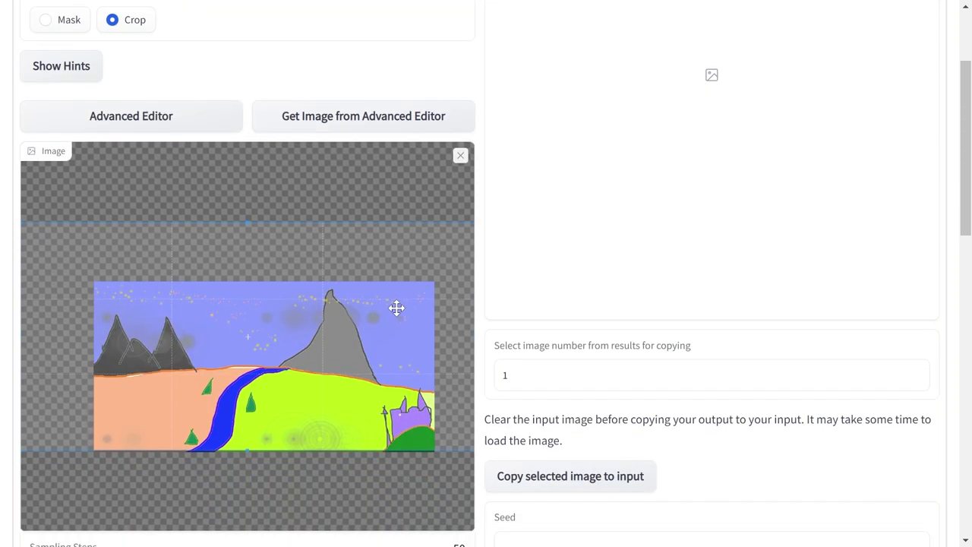
pyautogui.scroll(-1, 362, 308)
pyautogui.moveTo(346, 319); pyautogui.dragTo(341, 339)
pyautogui.scroll(4, 301, 280)
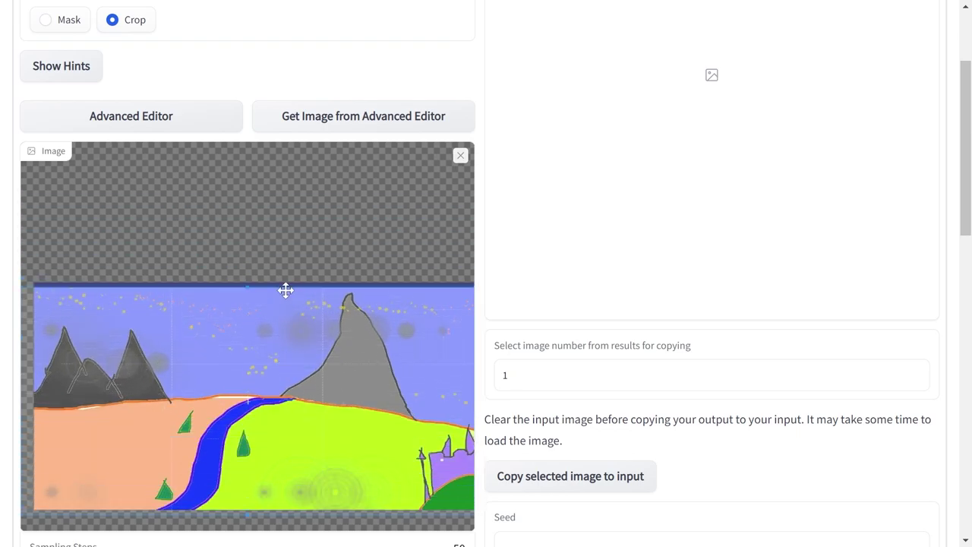
# - Redraw the crop to cover the whole drawing, then remove the drawing from the input
pyautogui.moveTo(286, 283); pyautogui.dragTo(252, 262)
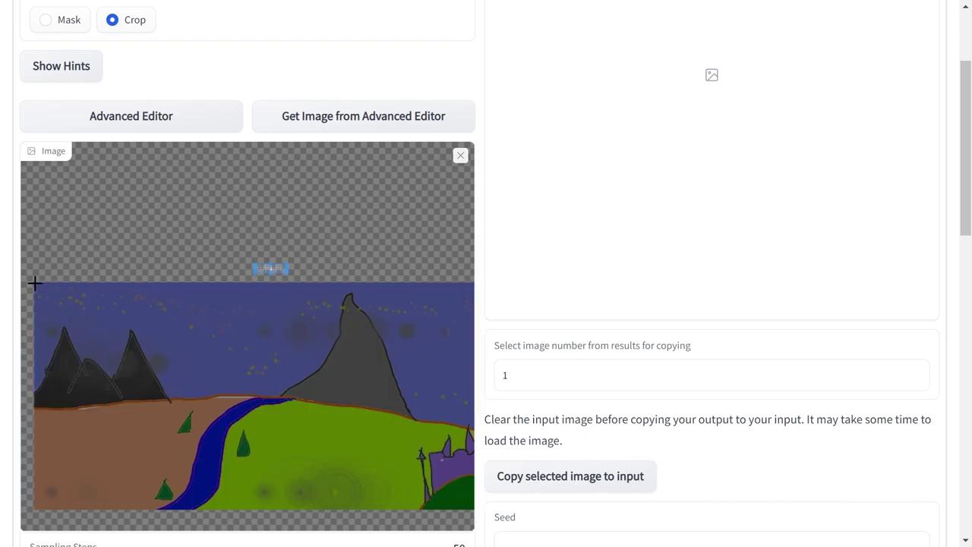
pyautogui.moveTo(35, 283); pyautogui.dragTo(466, 507)
pyautogui.moveTo(389, 239); pyautogui.dragTo(341, 235)
pyautogui.click(461, 156)
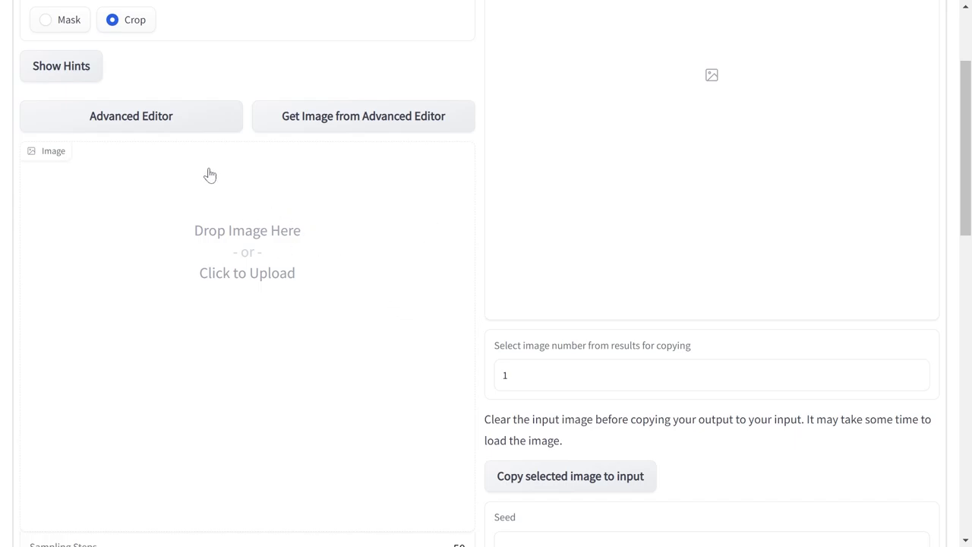
# - Look over the img2img settings and open the flamingo portrait in the Advanced Editor
pyautogui.scroll(-3, 213, 274)
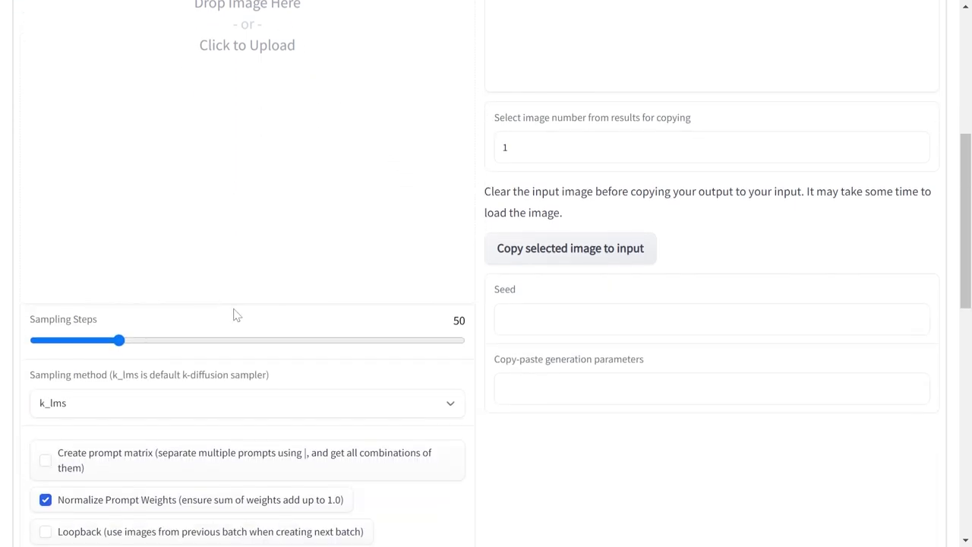
pyautogui.scroll(3, 239, 311)
pyautogui.scroll(2, 245, 307)
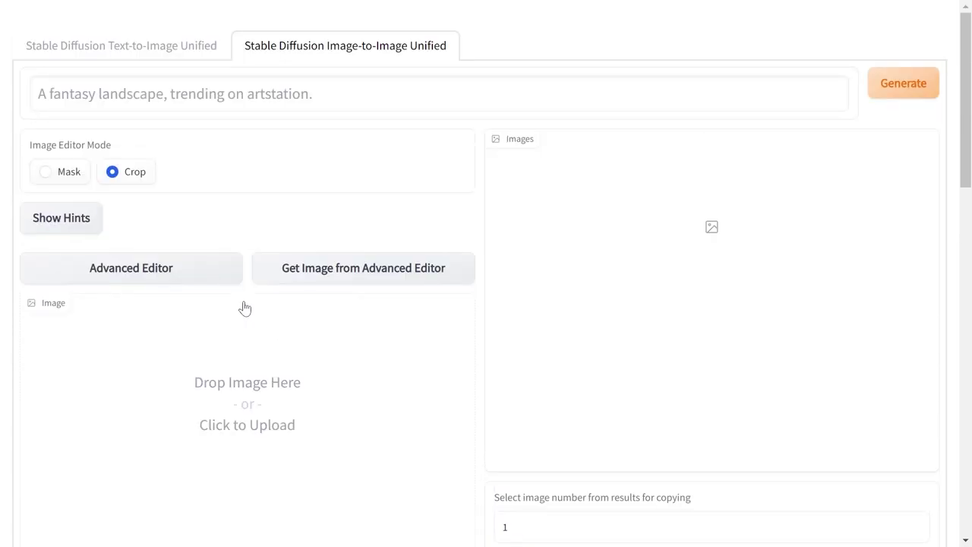
pyautogui.scroll(-8, 734, 310)
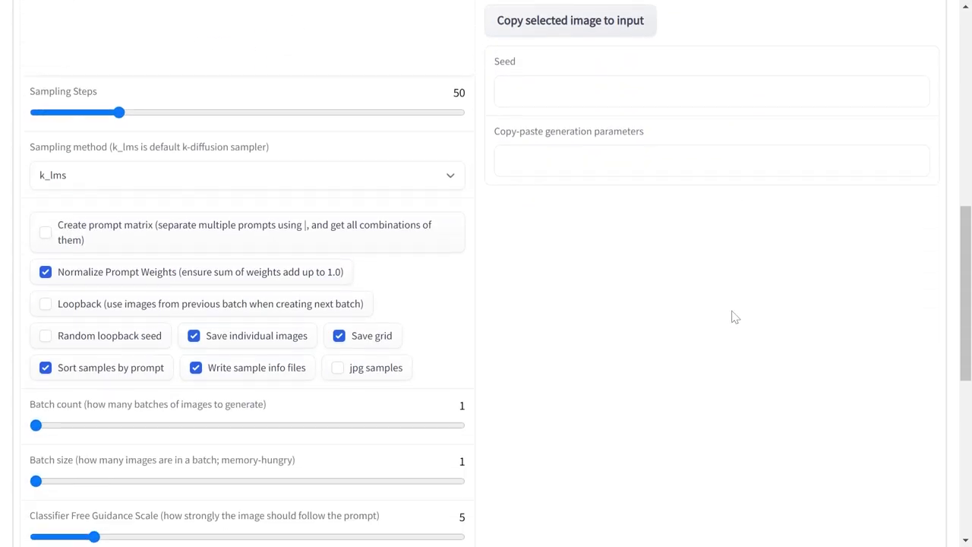
pyautogui.scroll(-2, 734, 318)
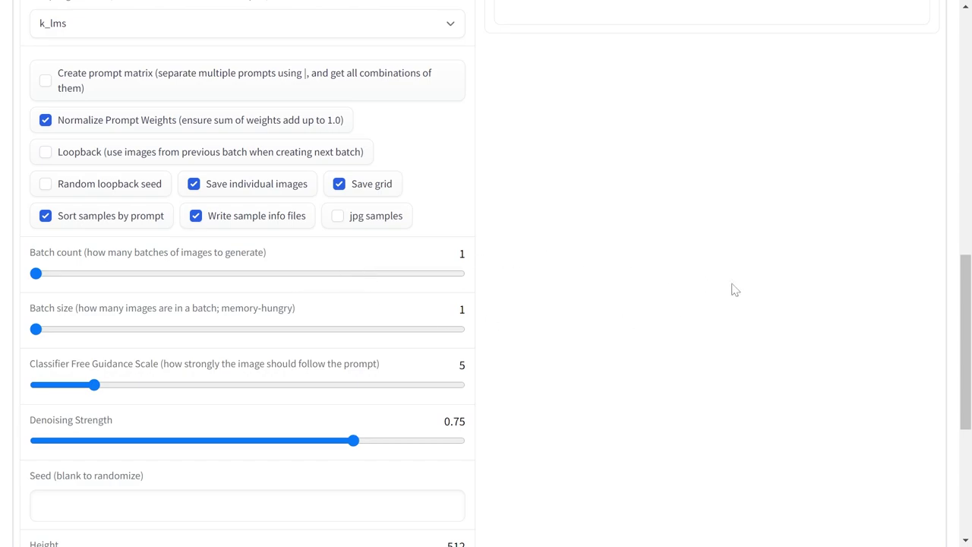
pyautogui.scroll(3, 691, 325)
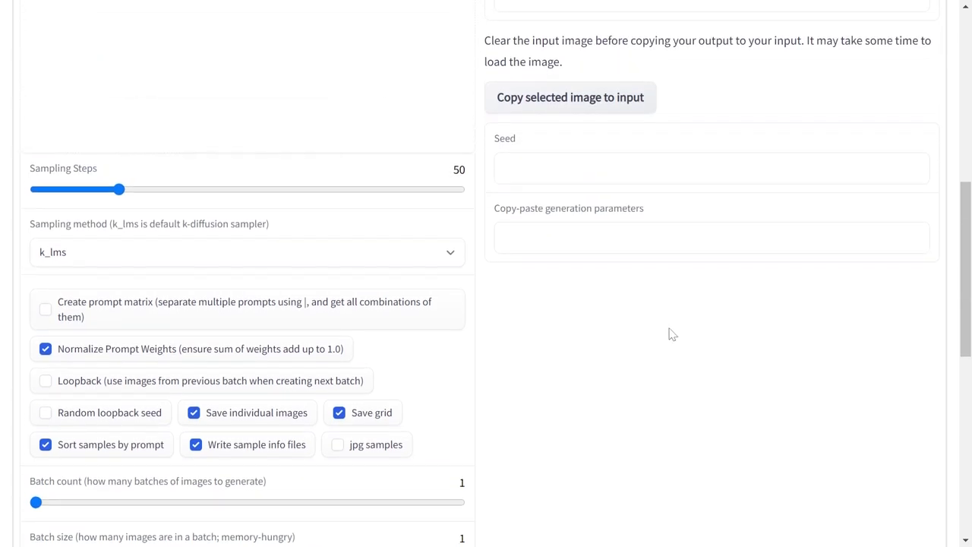
pyautogui.scroll(6, 670, 334)
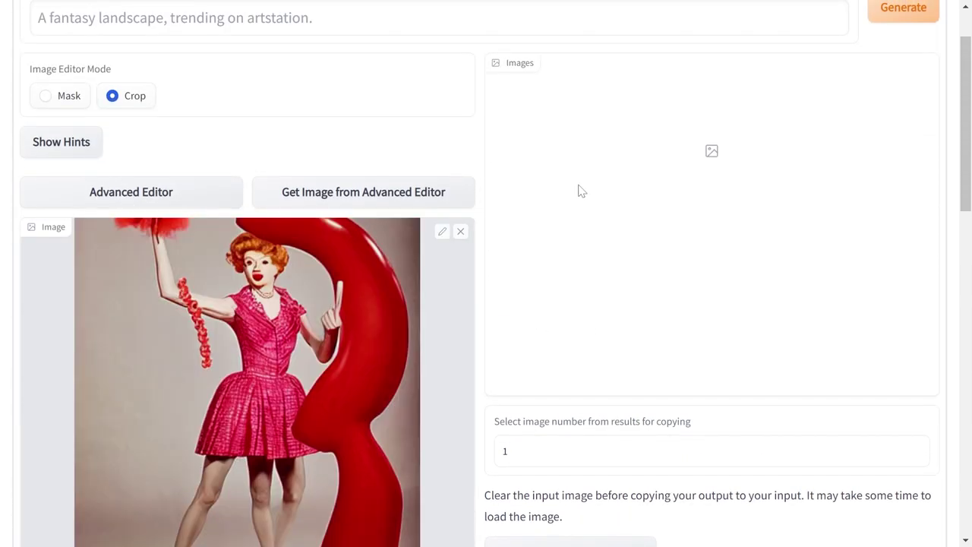
pyautogui.scroll(-3, 611, 264)
pyautogui.scroll(1, 680, 280)
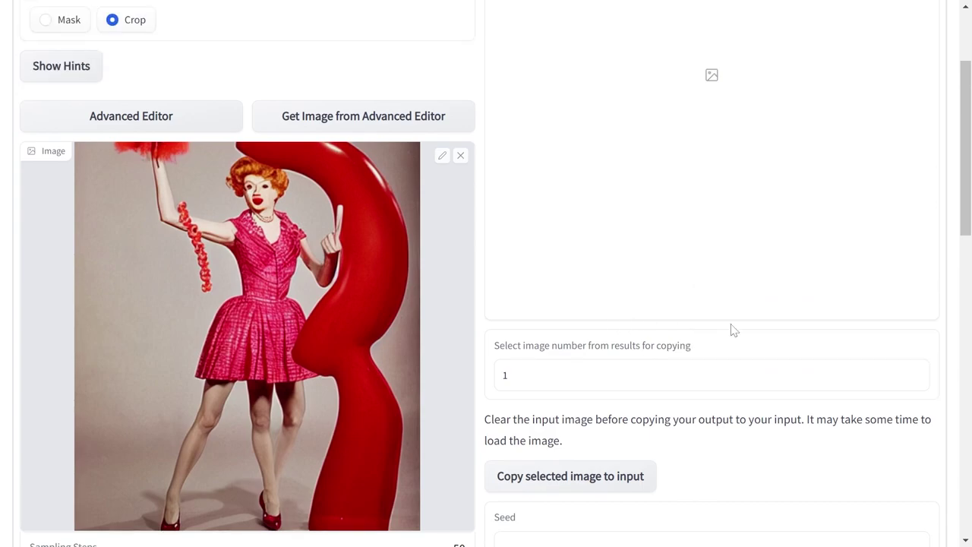
pyautogui.scroll(-1, 734, 330)
pyautogui.scroll(1, 735, 324)
pyautogui.click(126, 115)
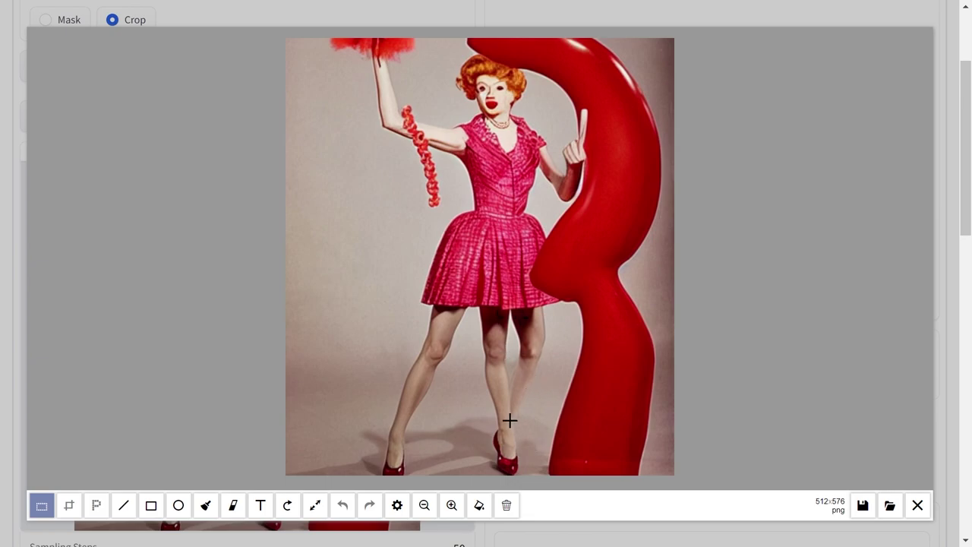
# - Erase the gap between the woman's legs with the eraser widened to 14
pyautogui.click(205, 504)
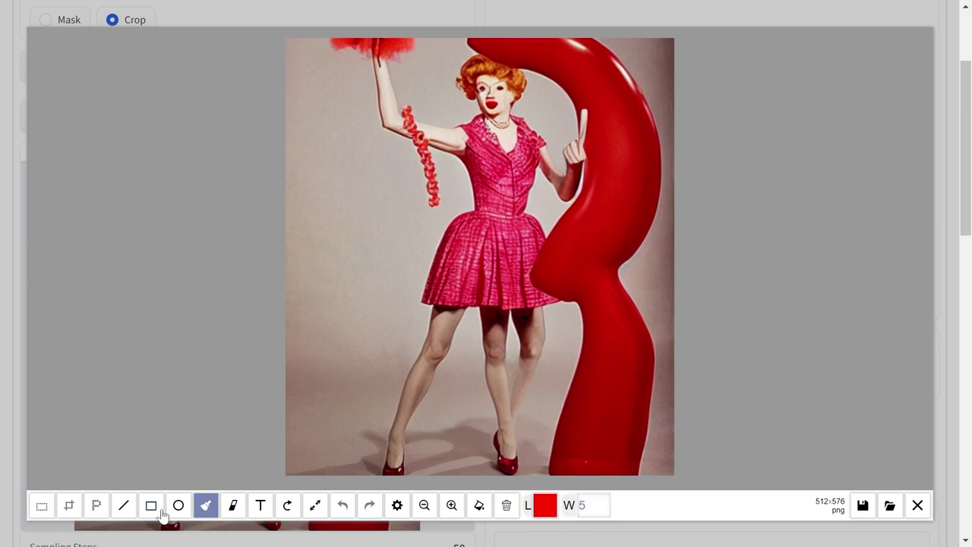
pyautogui.click(233, 505)
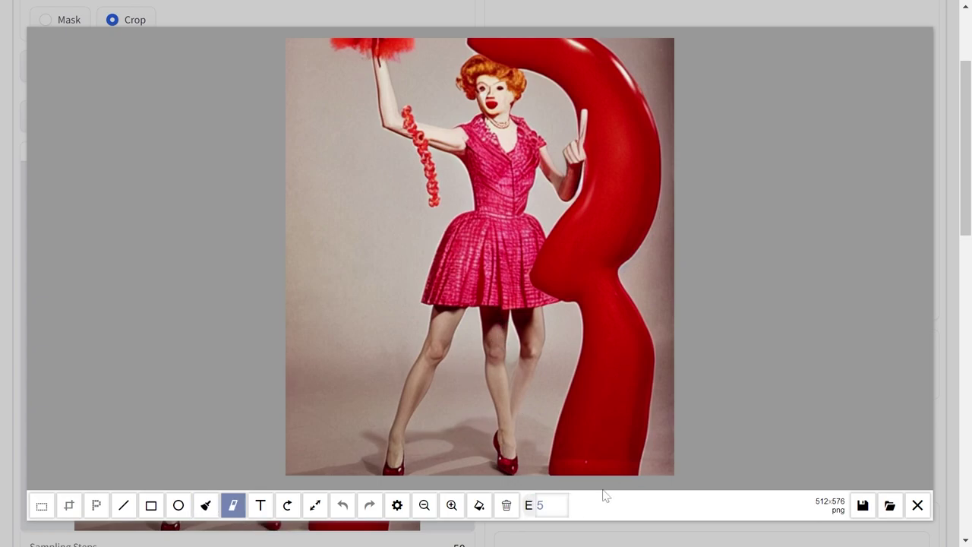
pyautogui.click(562, 501)
pyautogui.moveTo(480, 344)
pyautogui.mouseDown()
pyautogui.moveTo(495, 319)
pyautogui.moveTo(495, 392)
pyautogui.moveTo(500, 325)
pyautogui.moveTo(490, 383)
pyautogui.moveTo(521, 415)
pyautogui.moveTo(518, 426)
pyautogui.moveTo(506, 370)
pyautogui.moveTo(496, 381)
pyautogui.moveTo(509, 343)
pyautogui.mouseUp()
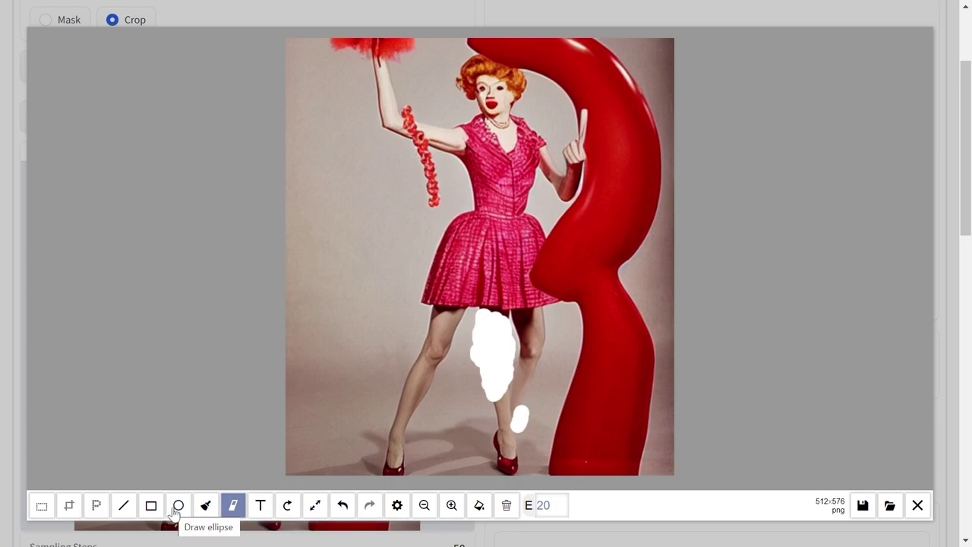
# - Select a small background patch and check the pixelize settings without changing them
pyautogui.click(42, 505)
pyautogui.moveTo(315, 356); pyautogui.dragTo(346, 384)
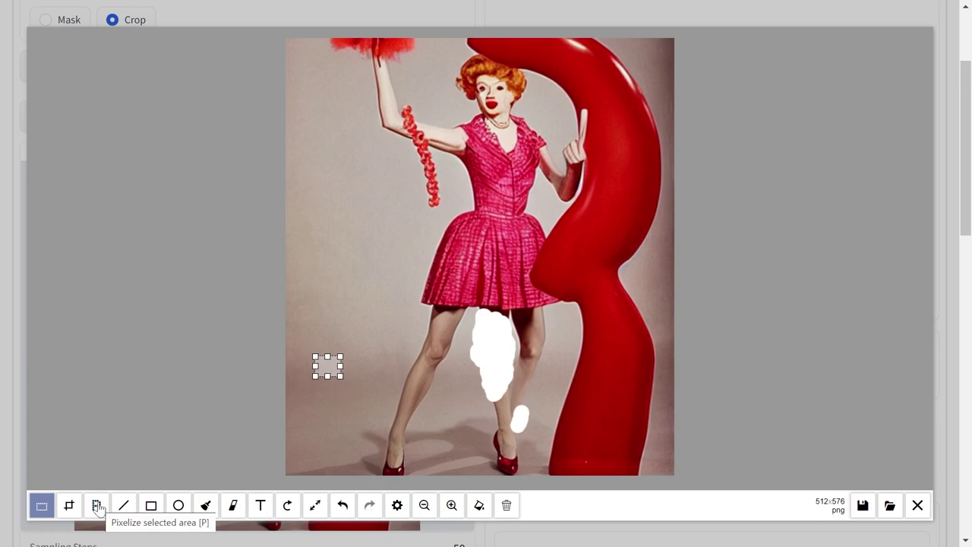
pyautogui.click(397, 505)
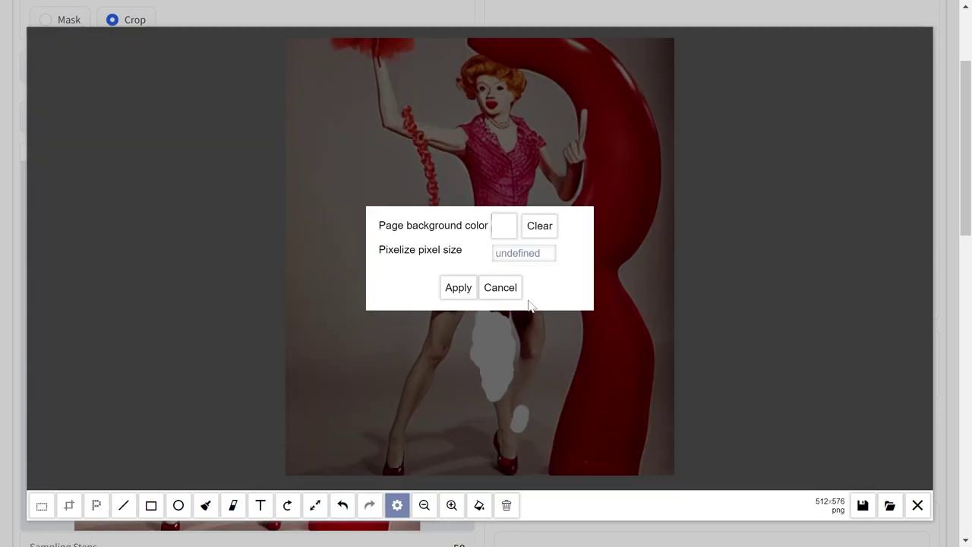
pyautogui.click(500, 288)
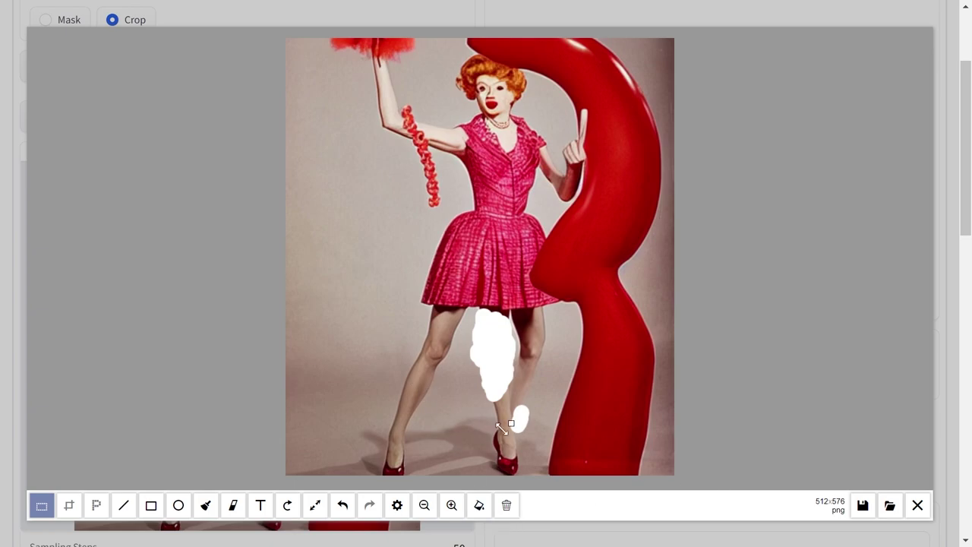
# - Sample the beige background colour and brush it over the erased patch
pyautogui.click(206, 505)
pyautogui.click(545, 505)
pyautogui.click(416, 341)
pyautogui.click(458, 351)
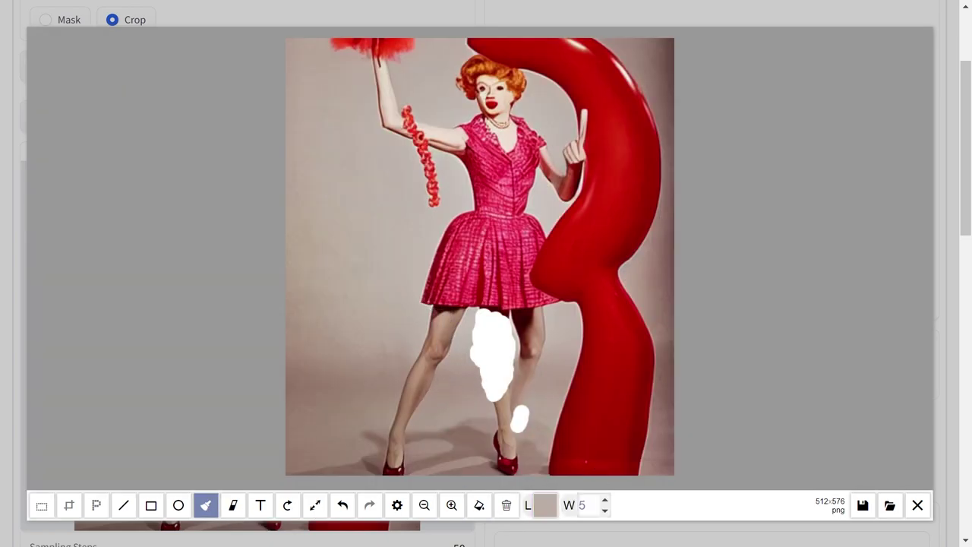
pyautogui.scroll(5, 603, 504)
pyautogui.moveTo(483, 366)
pyautogui.mouseDown()
pyautogui.moveTo(476, 326)
pyautogui.moveTo(505, 318)
pyautogui.moveTo(508, 383)
pyautogui.moveTo(492, 405)
pyautogui.mouseUp()
# - Try bucket-filling the erased patch, undoing both fills that turned black
pyautogui.click(479, 505)
pyautogui.click(486, 357)
pyautogui.click(342, 505)
pyautogui.click(476, 374)
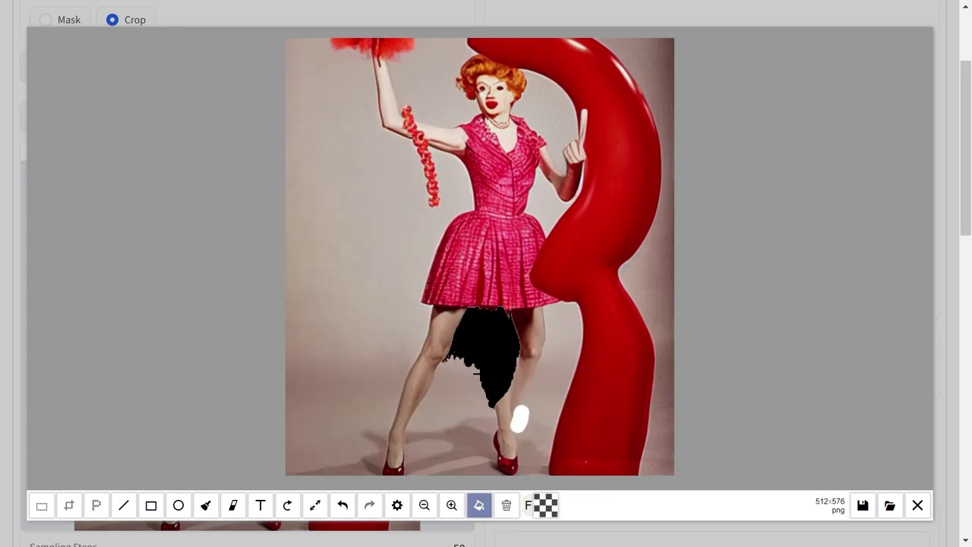
pyautogui.click(343, 505)
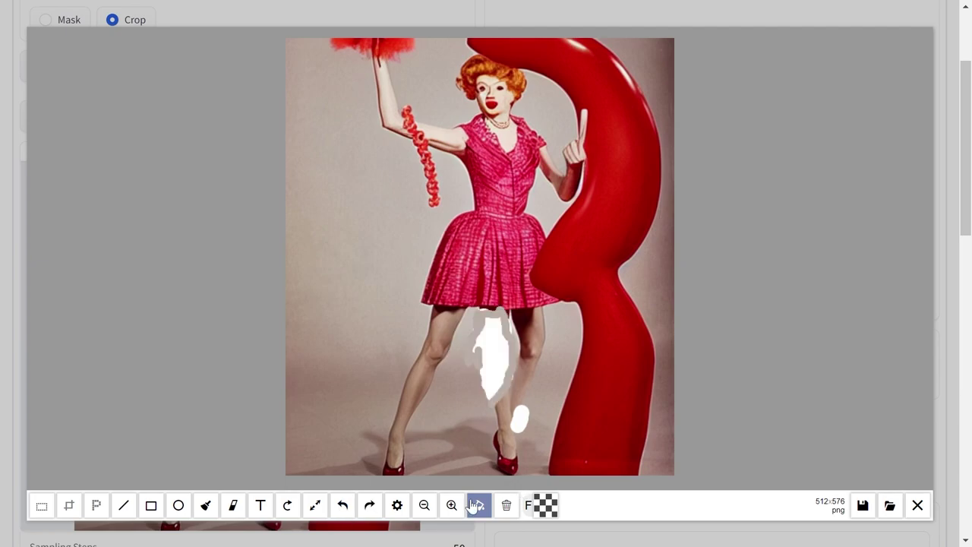
# - Check the brush and fill colour choices, then let the unresponsive page keep working
pyautogui.click(206, 505)
pyautogui.click(540, 505)
pyautogui.click(436, 386)
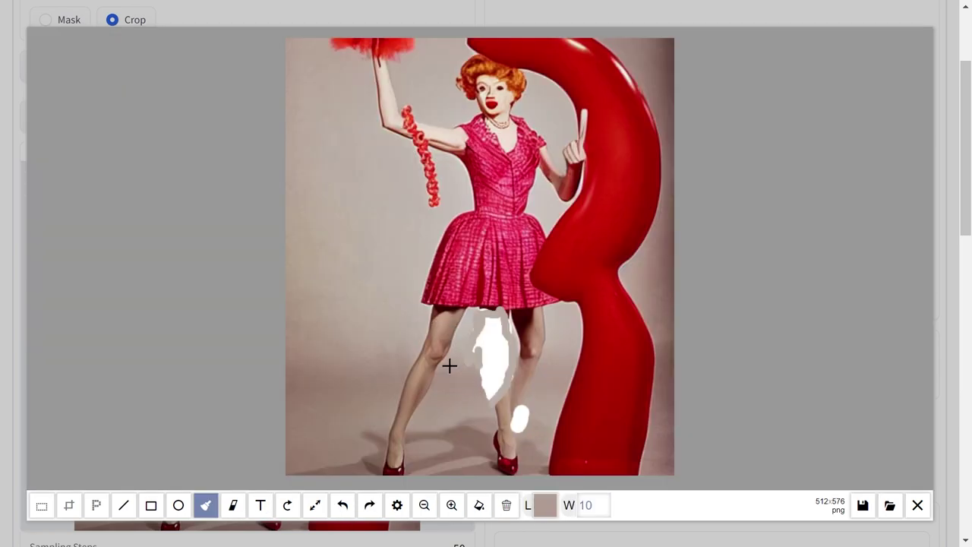
pyautogui.click(479, 504)
pyautogui.click(544, 505)
pyautogui.click(468, 365)
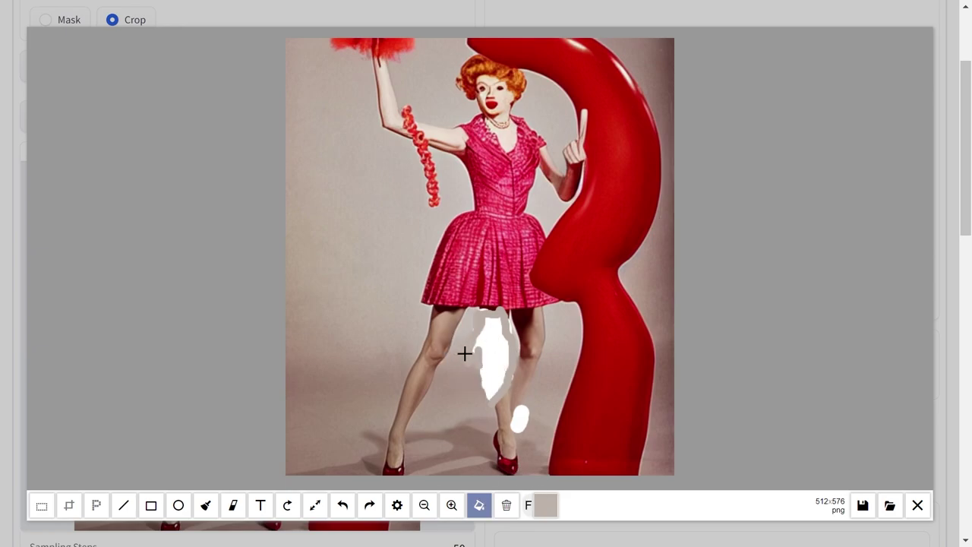
pyautogui.click(536, 151)
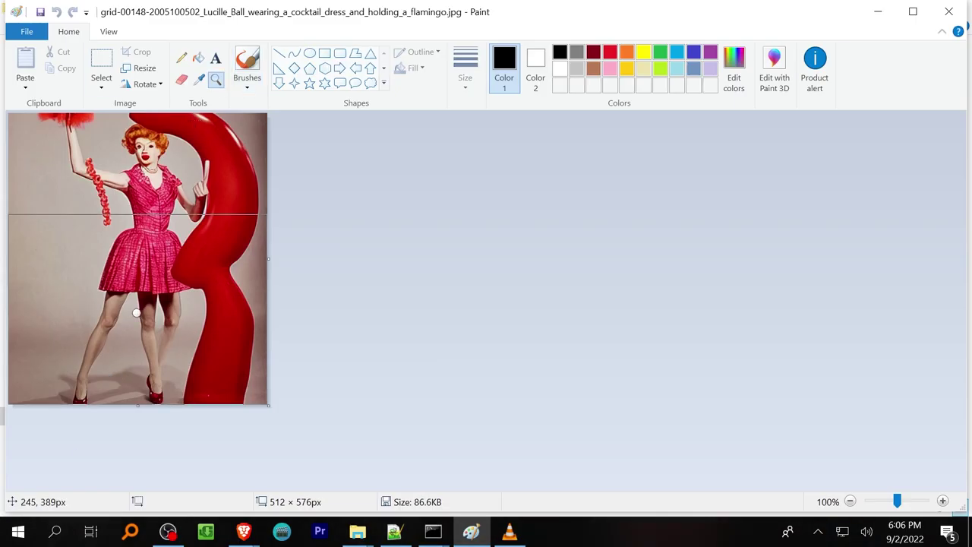
# - Paint beige between the legs with the thickest brush, repainting with a more opaque style
pyautogui.scroll(3, 527, 201)
pyautogui.click(247, 82)
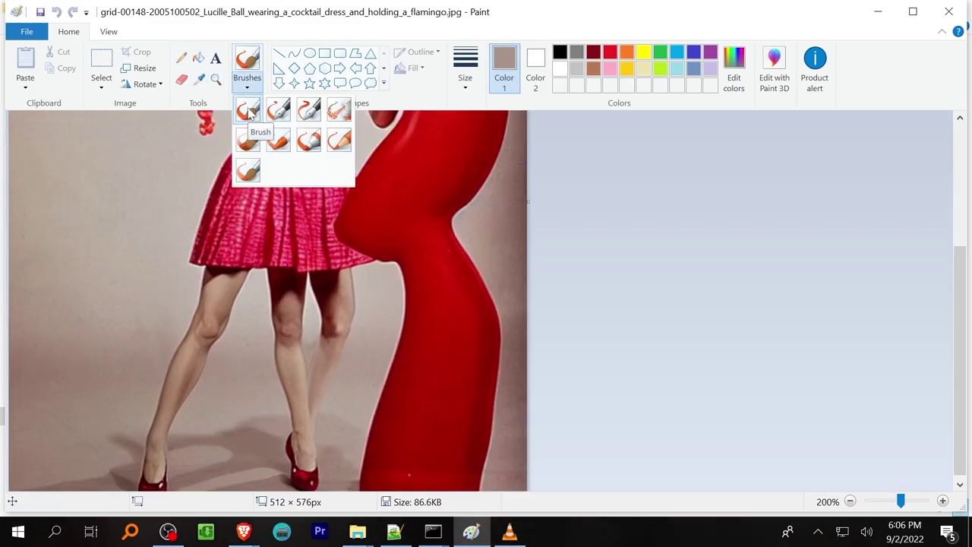
pyautogui.click(465, 75)
pyautogui.click(476, 199)
pyautogui.moveTo(283, 275); pyautogui.dragTo(295, 425)
pyautogui.click(247, 82)
pyautogui.click(245, 65)
pyautogui.moveTo(293, 304); pyautogui.dragTo(292, 403)
# - Pick a grey-pink tone from the photo, paint it over the right leg, then zoom with the Magnifier
pyautogui.click(199, 79)
pyautogui.click(213, 175)
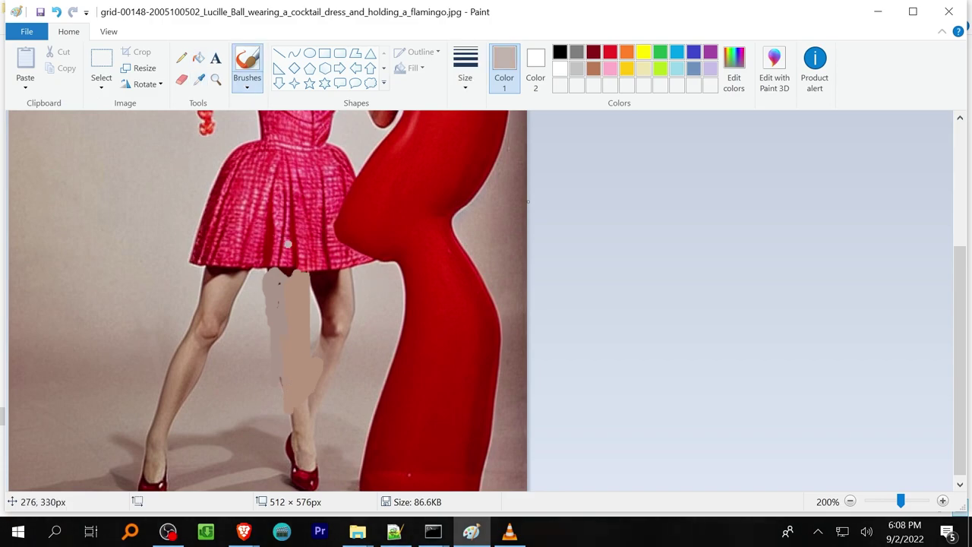
pyautogui.click(464, 76)
pyautogui.click(475, 199)
pyautogui.moveTo(333, 271); pyautogui.dragTo(339, 280)
pyautogui.click(216, 79)
pyautogui.rightClick(144, 186)
pyautogui.click(146, 178)
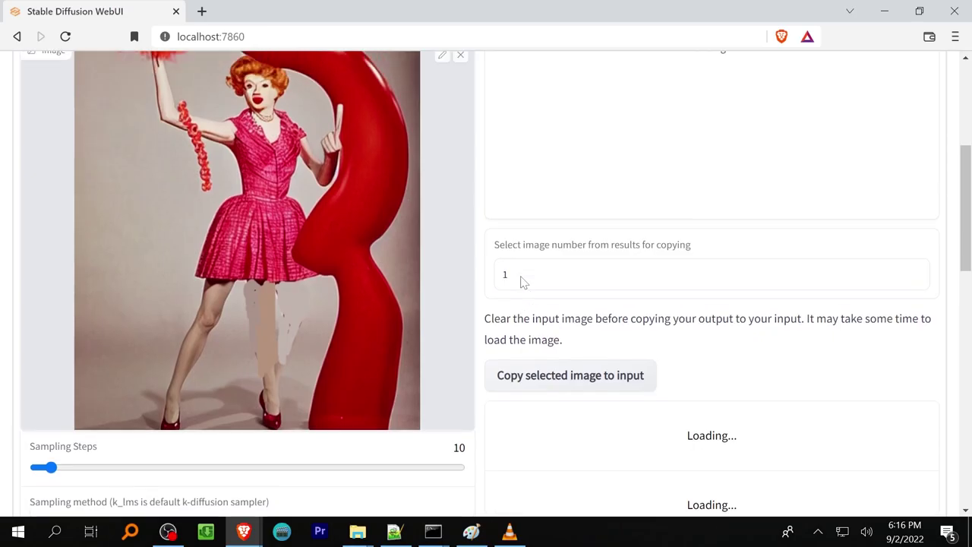
# - Add 'her hand' to the end of the prompt, replace 'and' with a comma, and generate
pyautogui.scroll(3, 520, 276)
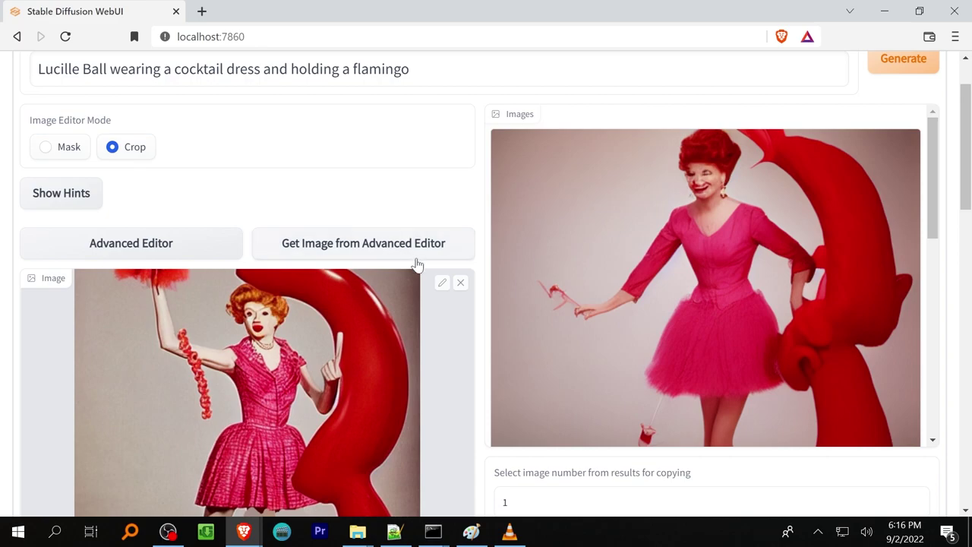
pyautogui.scroll(-3, 863, 271)
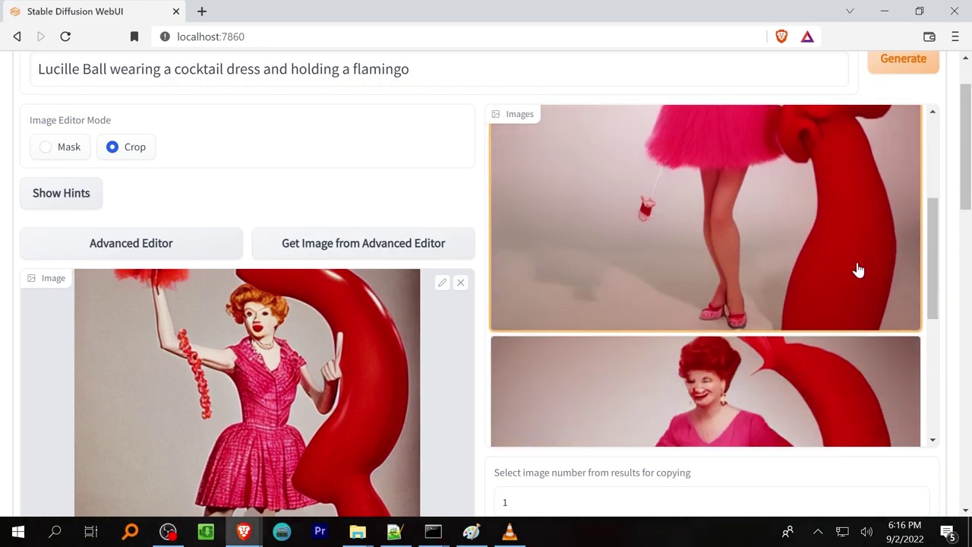
pyautogui.scroll(5, 843, 258)
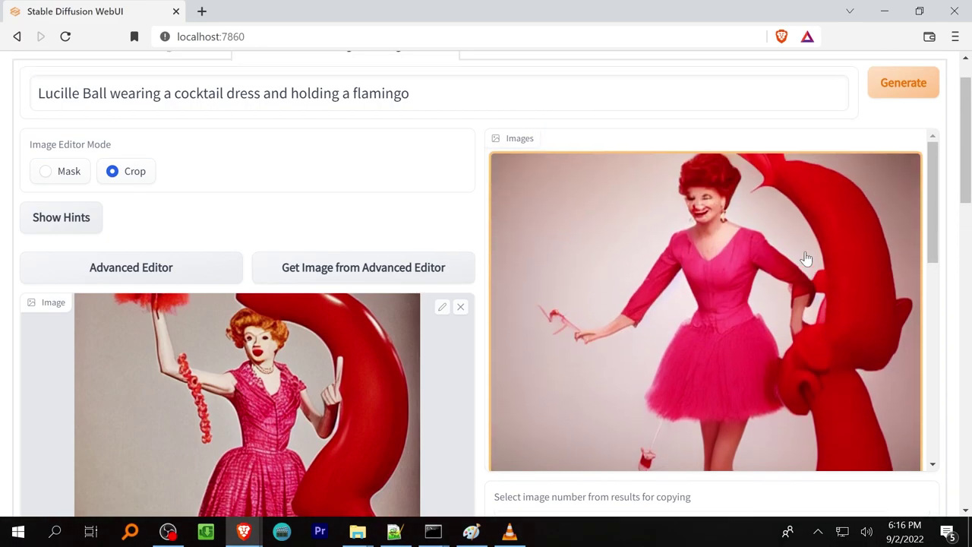
pyautogui.scroll(-5, 800, 264)
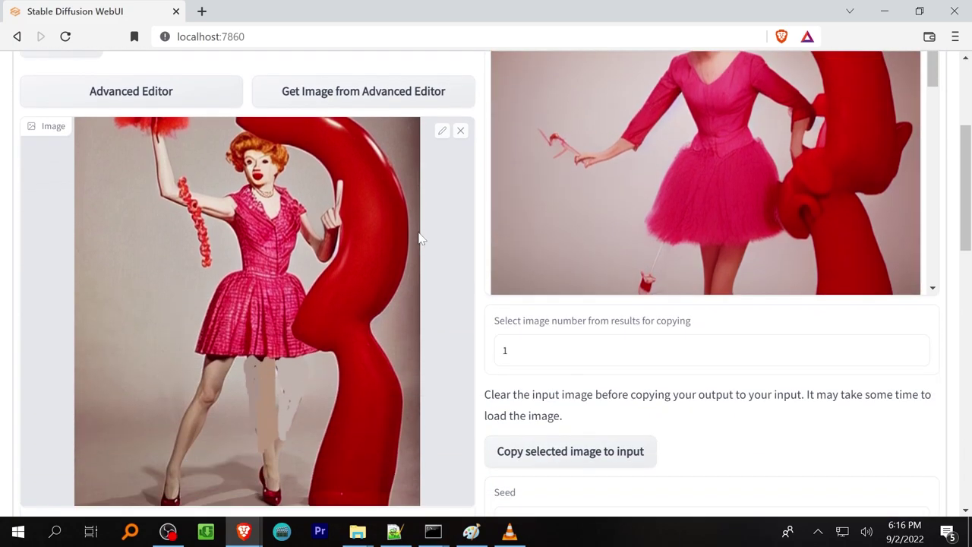
pyautogui.scroll(-4, 760, 251)
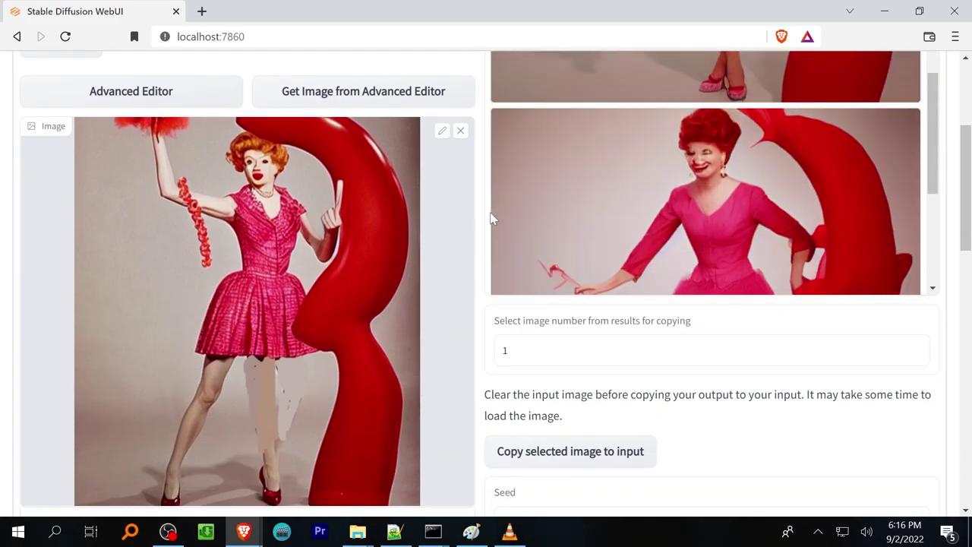
pyautogui.scroll(2, 616, 205)
pyautogui.scroll(-2, 616, 205)
pyautogui.scroll(5, 815, 400)
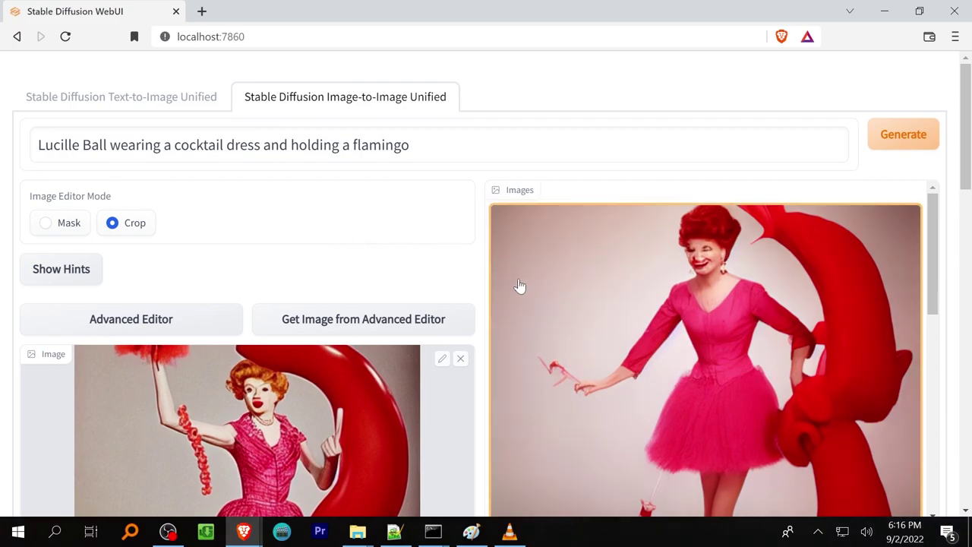
pyautogui.scroll(-2, 521, 286)
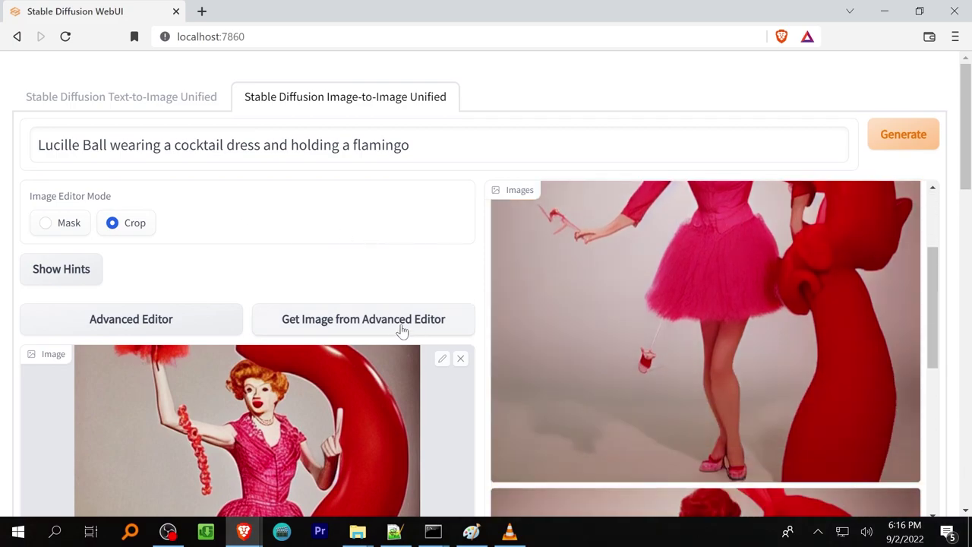
pyautogui.scroll(2, 638, 389)
pyautogui.scroll(-3, 638, 389)
pyautogui.scroll(3, 655, 142)
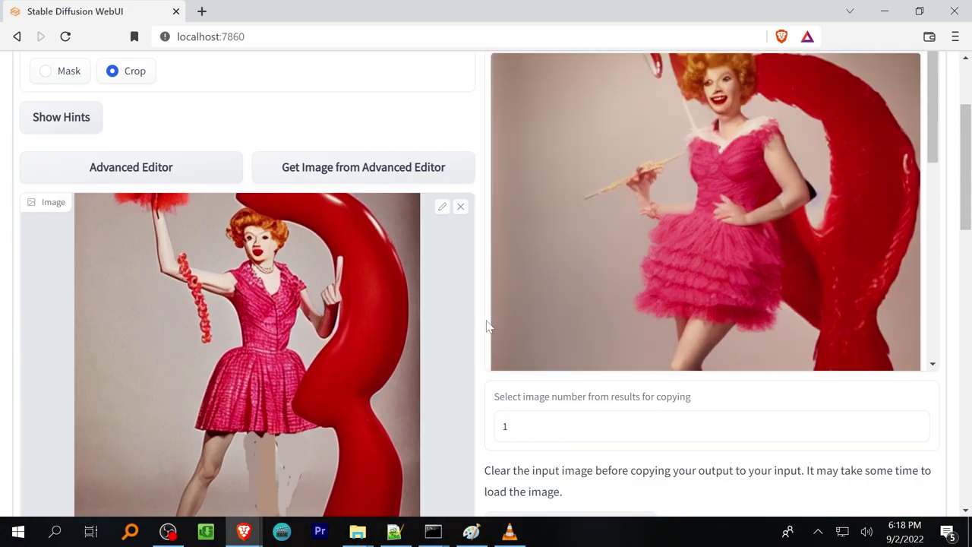
pyautogui.hotkey('shift', 'Tab')
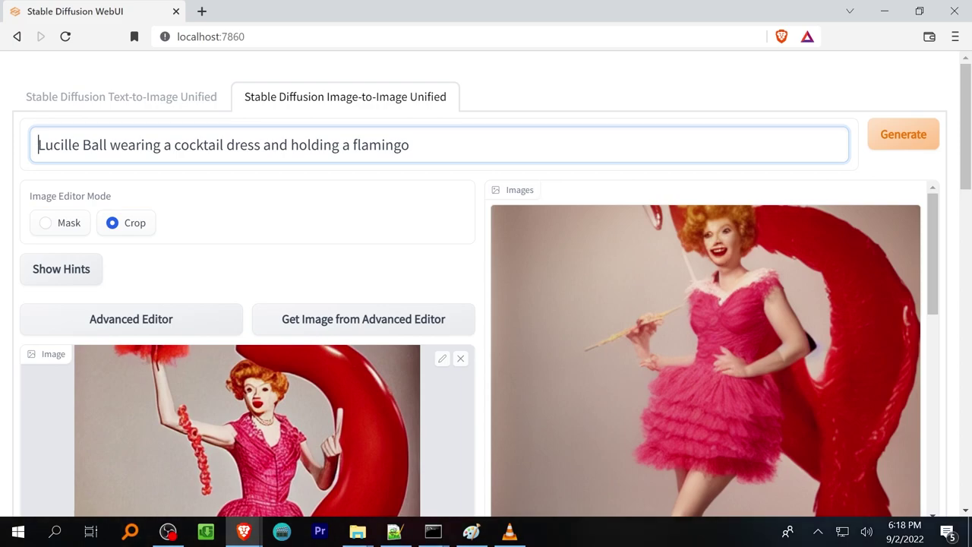
pyautogui.write('her hand')
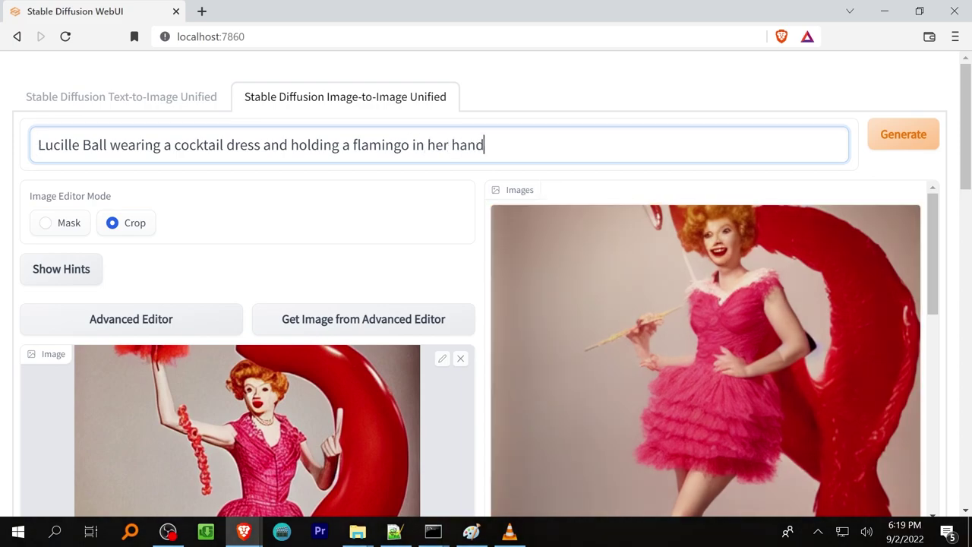
pyautogui.doubleClick(277, 144)
pyautogui.press('BackSpace')
pyautogui.press('BackSpace')
pyautogui.write(',')
pyautogui.click(898, 135)
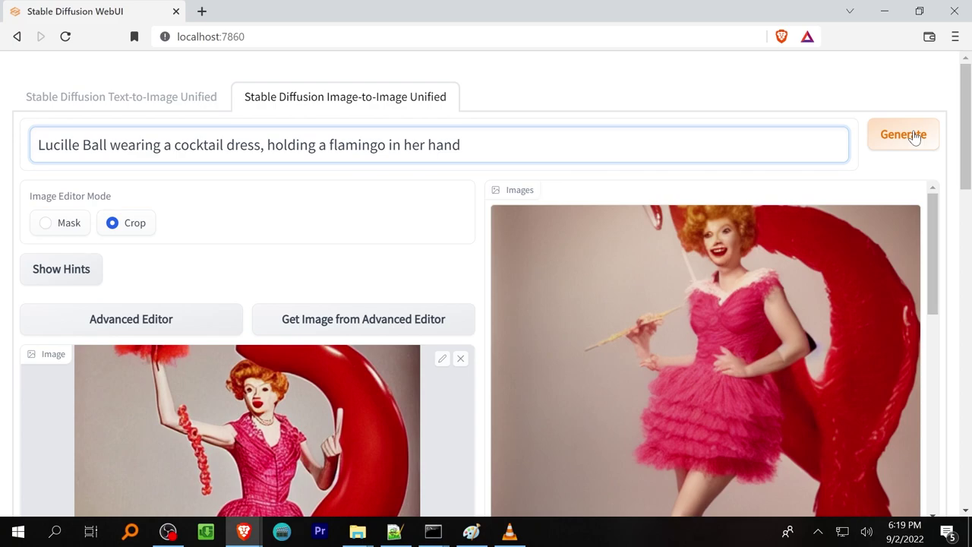
# - Prefix the prompt with 'Young' and regenerate
pyautogui.scroll(-3, 805, 358)
pyautogui.scroll(3, 790, 317)
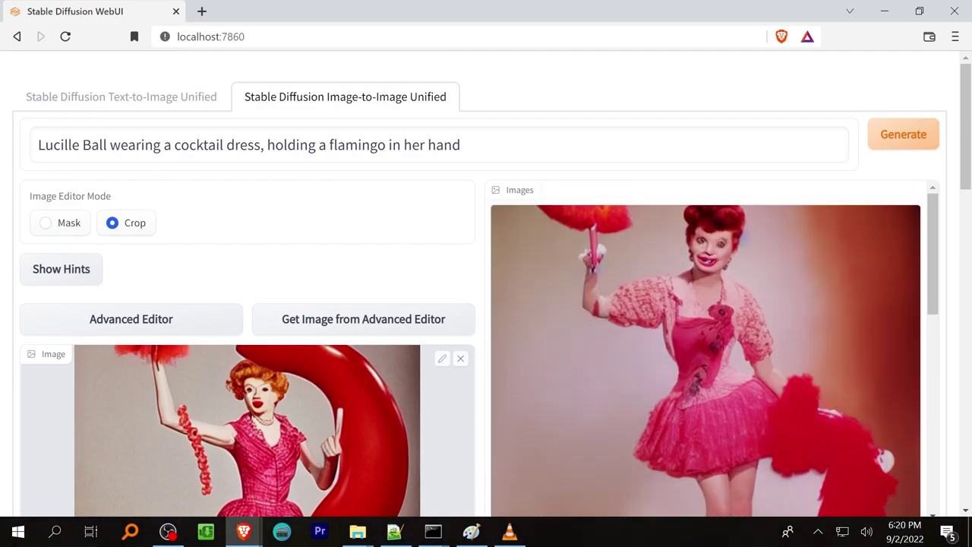
pyautogui.click(31, 148)
pyautogui.write('Young')
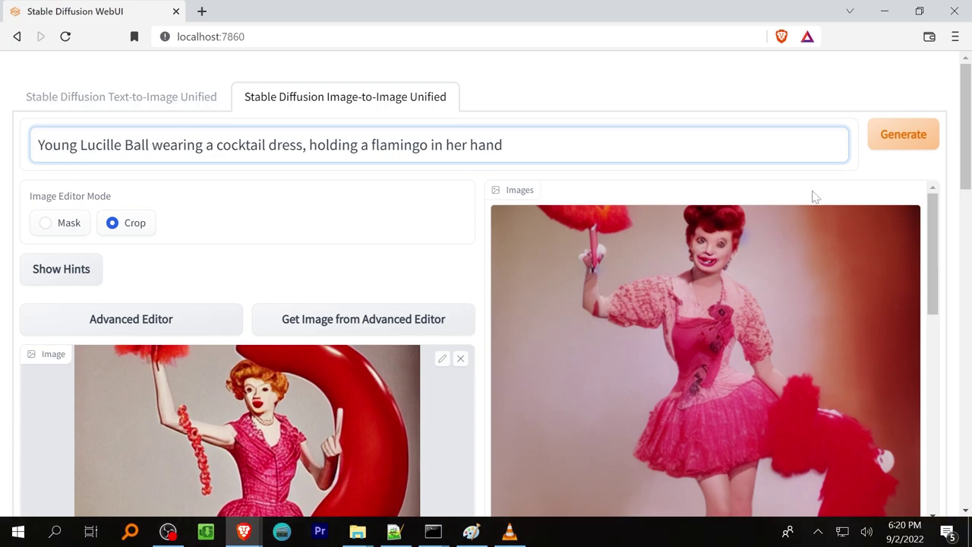
pyautogui.scroll(-6, 532, 380)
pyautogui.scroll(7, 574, 456)
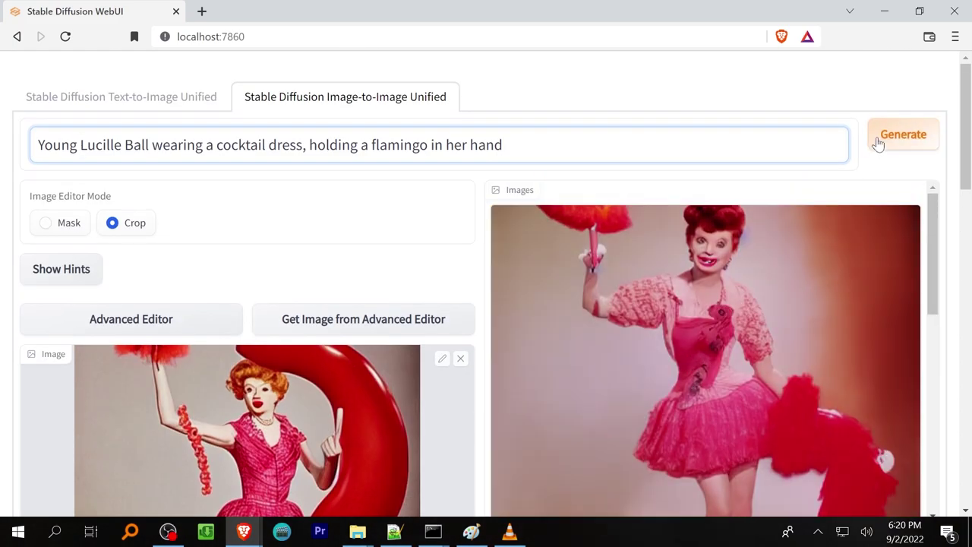
pyautogui.click(879, 141)
# - Raise the CFG scale to 7.5, generate again, and review the results
pyautogui.scroll(-3, 469, 232)
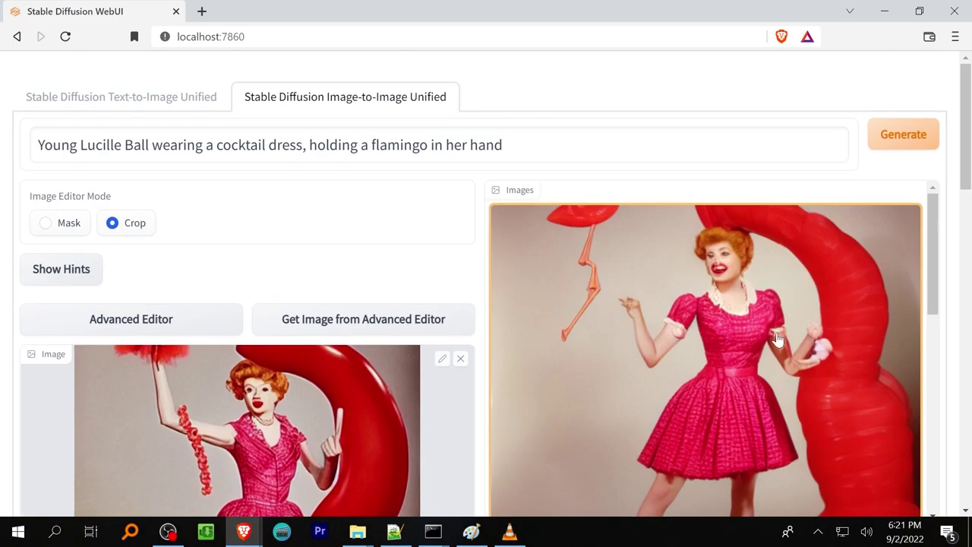
pyautogui.scroll(-6, 759, 329)
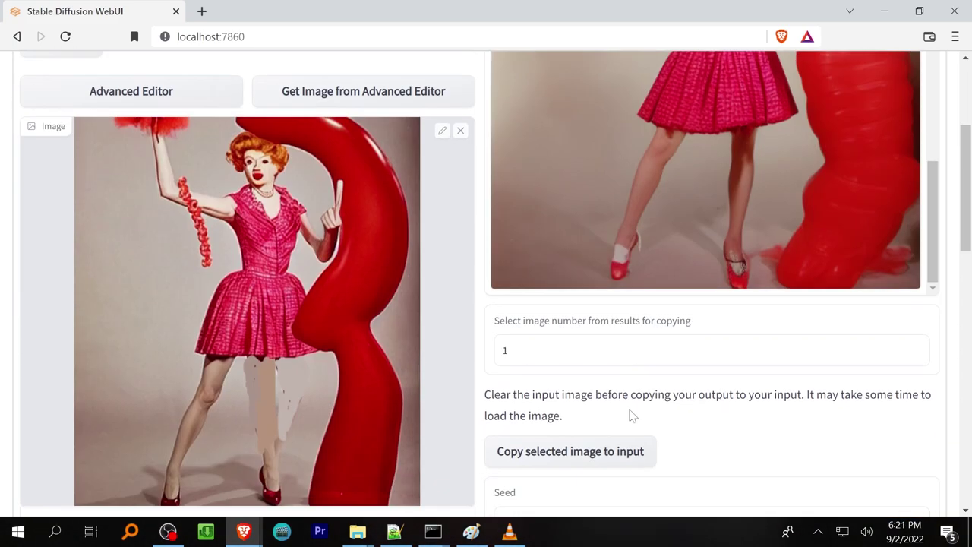
pyautogui.scroll(3, 246, 186)
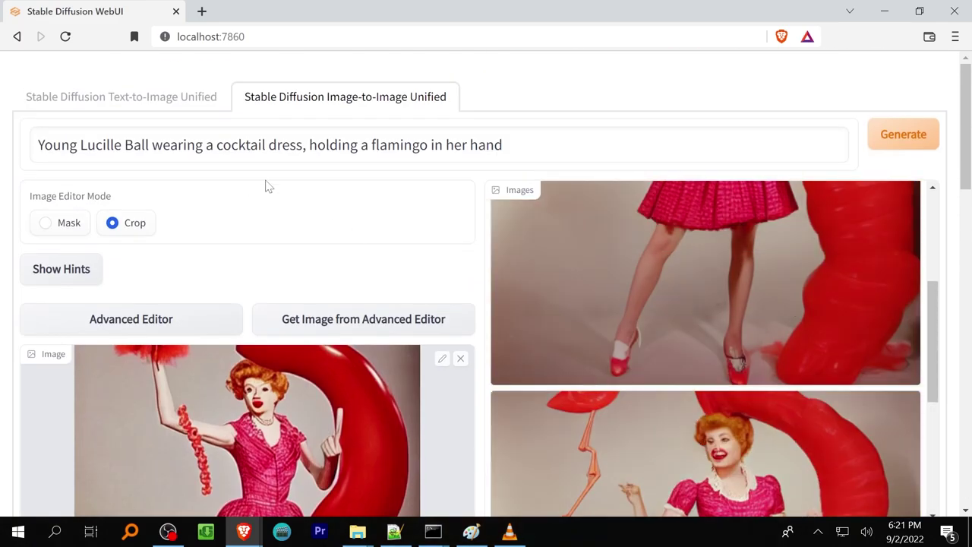
pyautogui.scroll(-10, 353, 275)
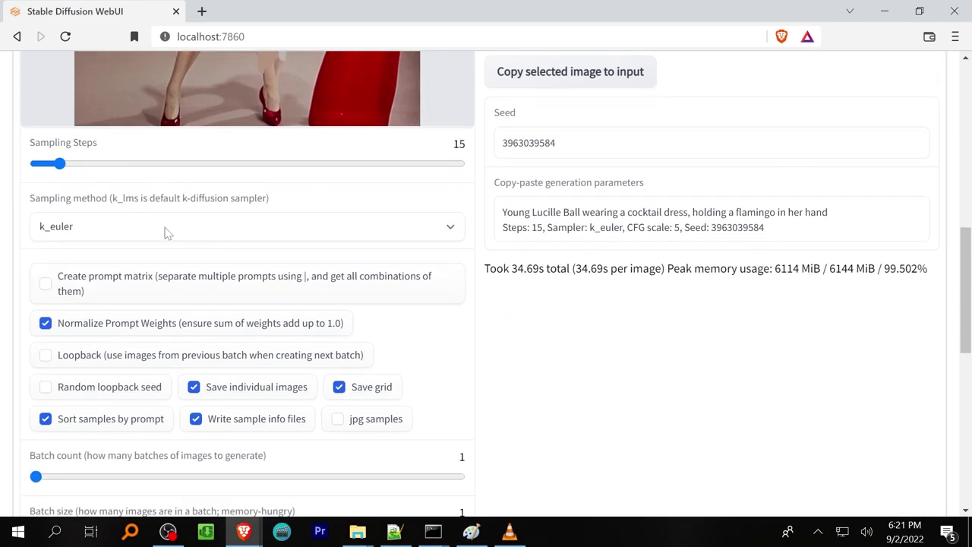
pyautogui.scroll(-2, 560, 302)
pyautogui.moveTo(94, 283); pyautogui.dragTo(129, 284)
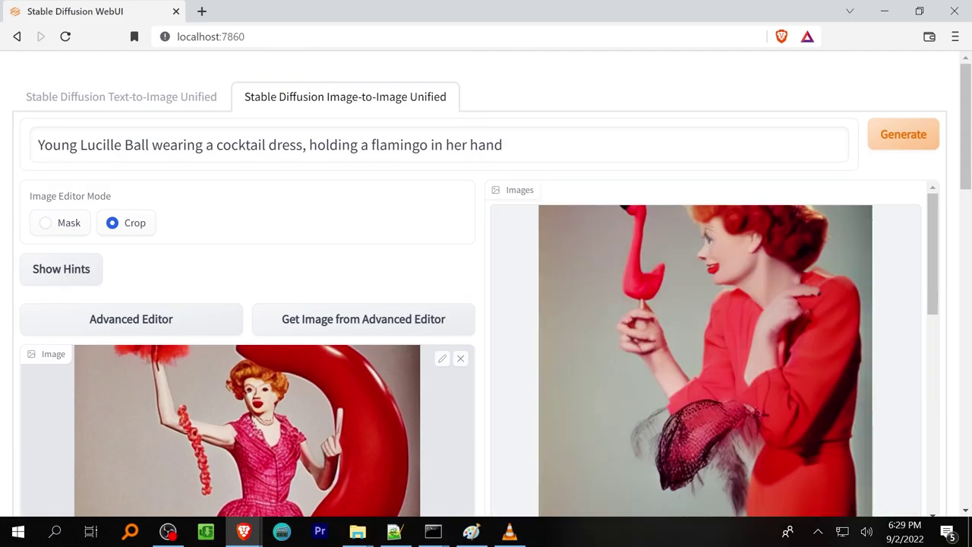
pyautogui.scroll(-3, 657, 289)
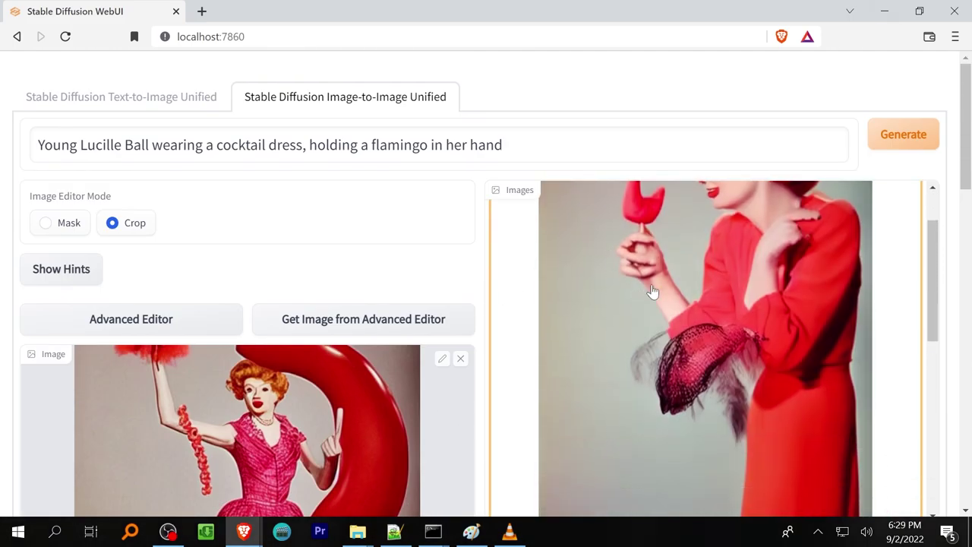
pyautogui.scroll(-5, 574, 314)
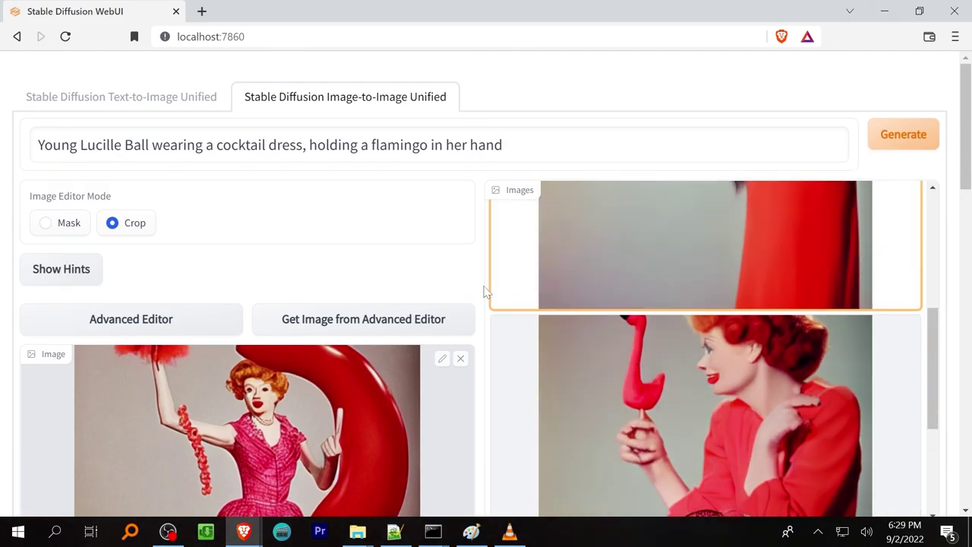
pyautogui.scroll(-3, 477, 289)
pyautogui.scroll(-5, 651, 245)
pyautogui.scroll(8, 732, 329)
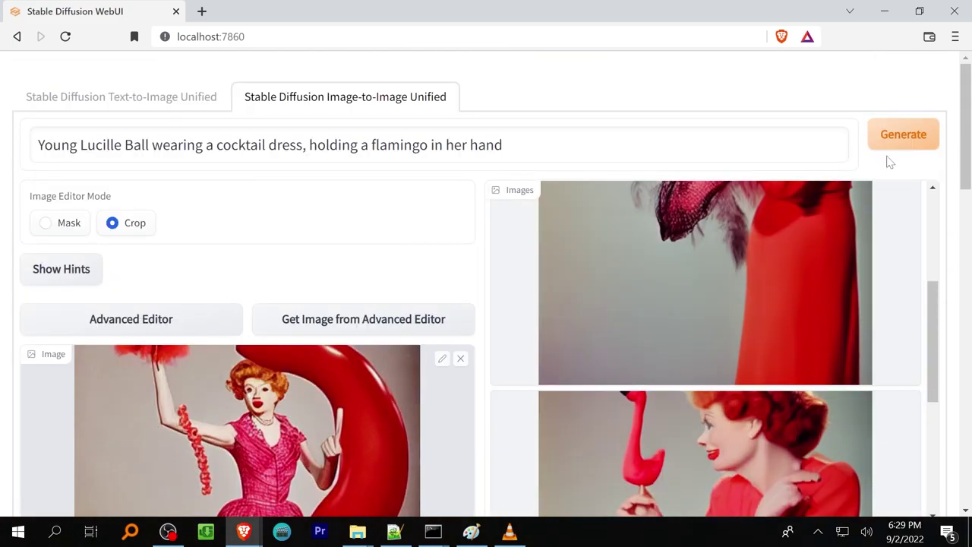
pyautogui.click(892, 145)
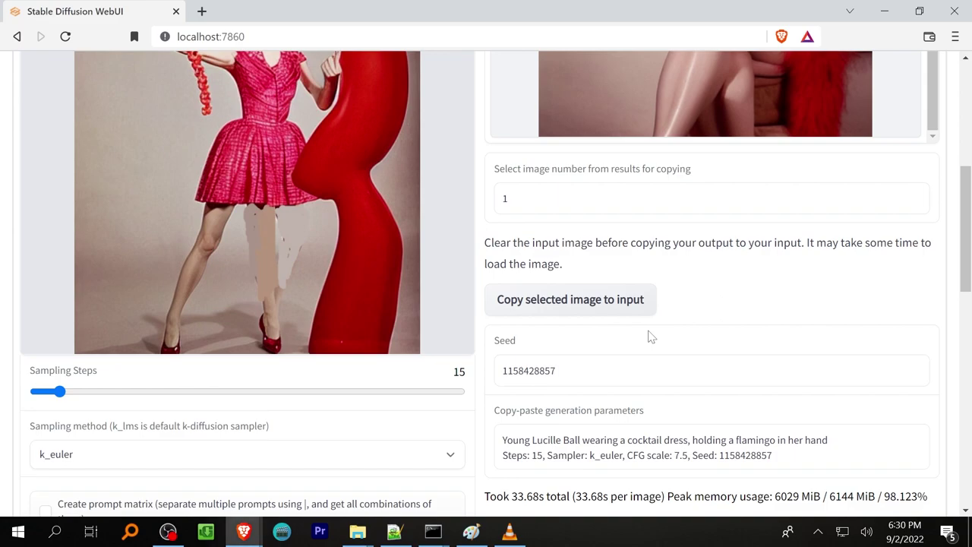
pyautogui.scroll(3, 668, 346)
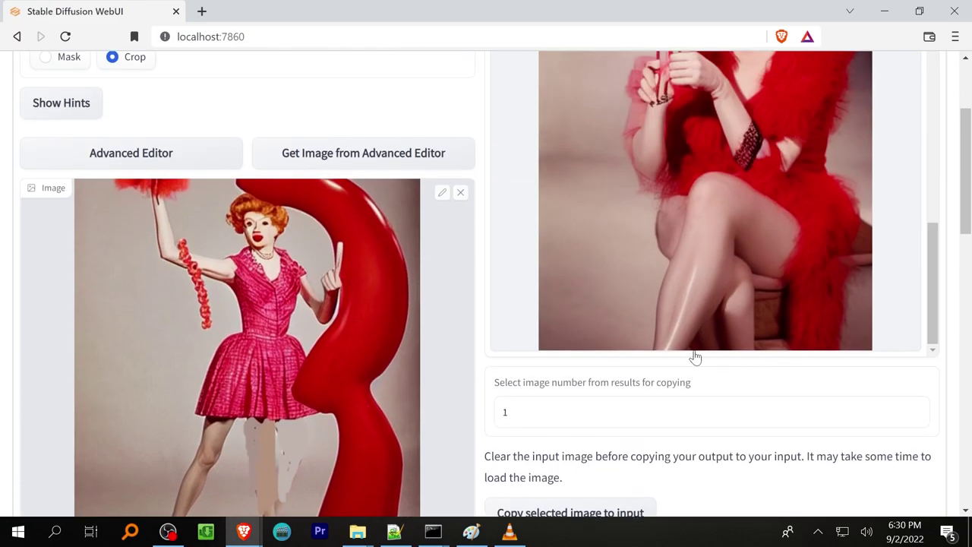
pyautogui.scroll(2, 822, 430)
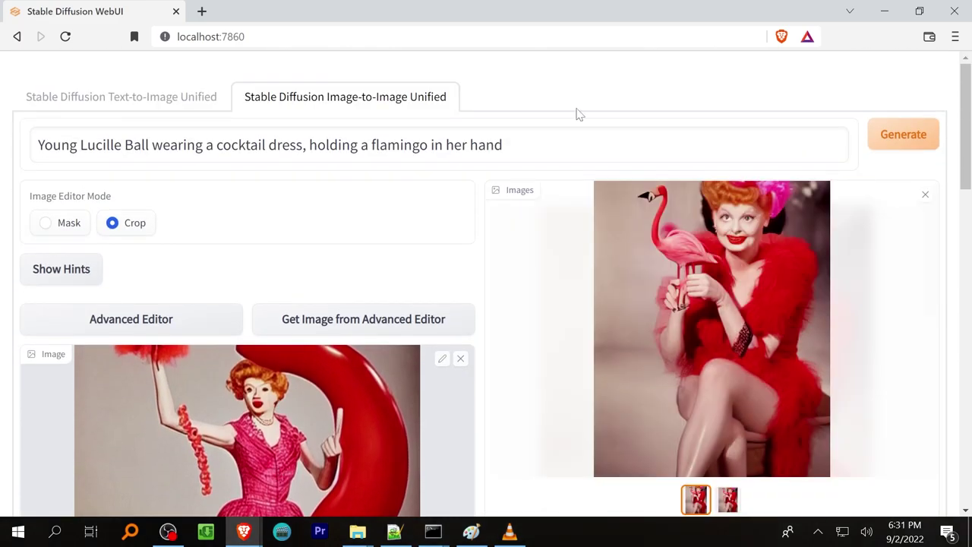
pyautogui.scroll(-4, 644, 114)
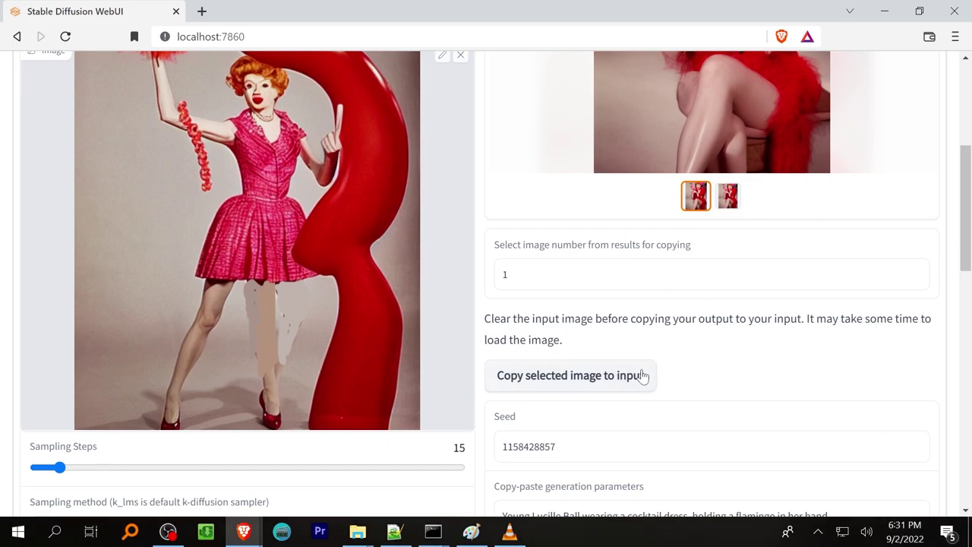
pyautogui.scroll(3, 560, 290)
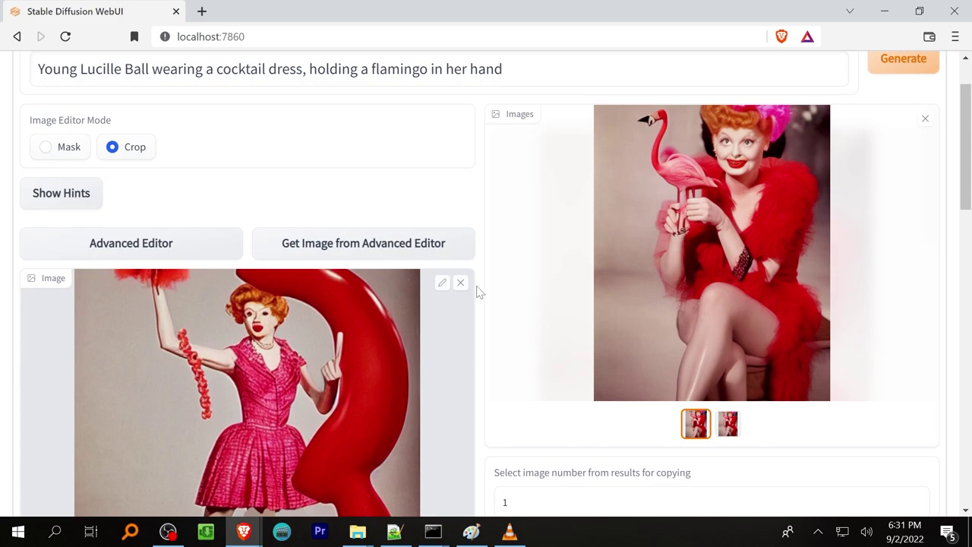
# - Clear the input image and copy the red-dress flamingo result into it
pyautogui.click(462, 283)
pyautogui.scroll(-4, 546, 291)
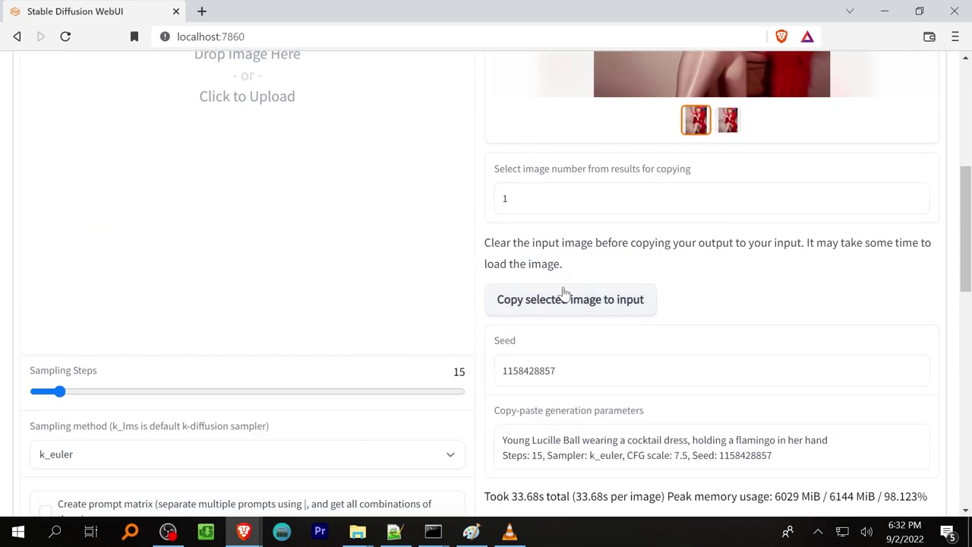
pyautogui.click(573, 299)
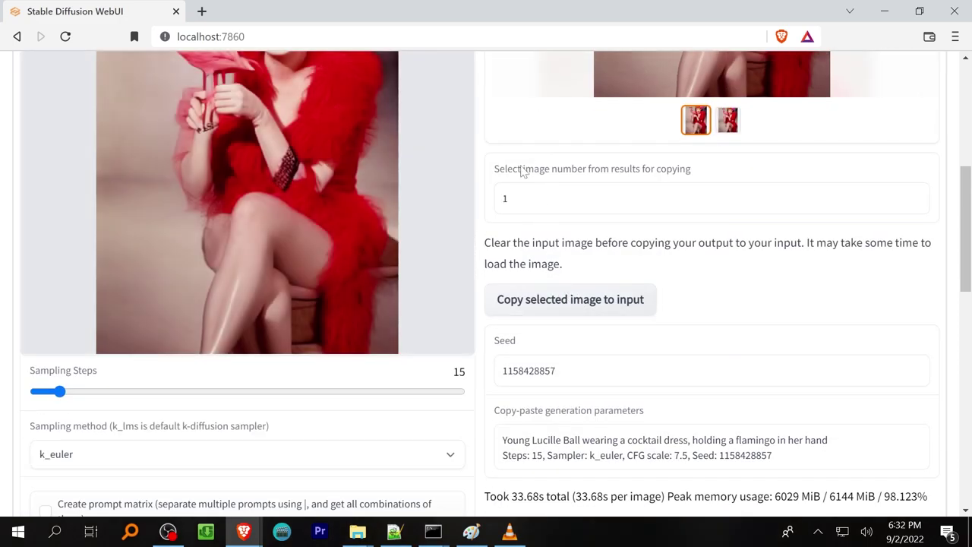
pyautogui.scroll(2, 524, 163)
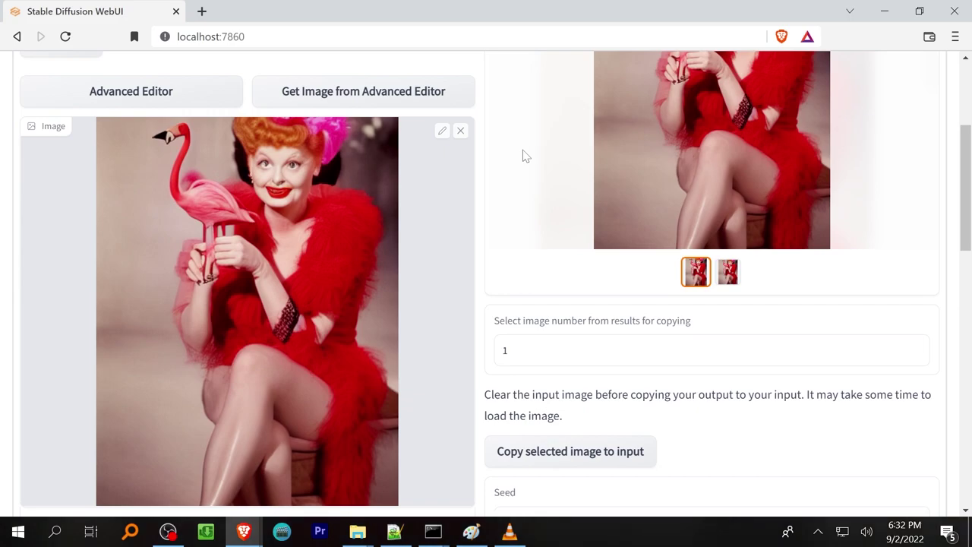
pyautogui.scroll(3, 524, 155)
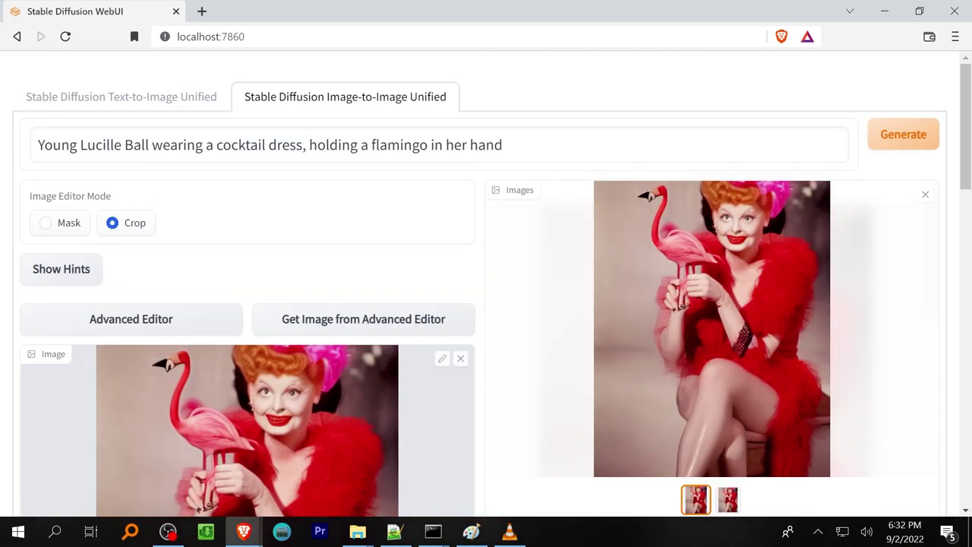
pyautogui.scroll(-1, 531, 180)
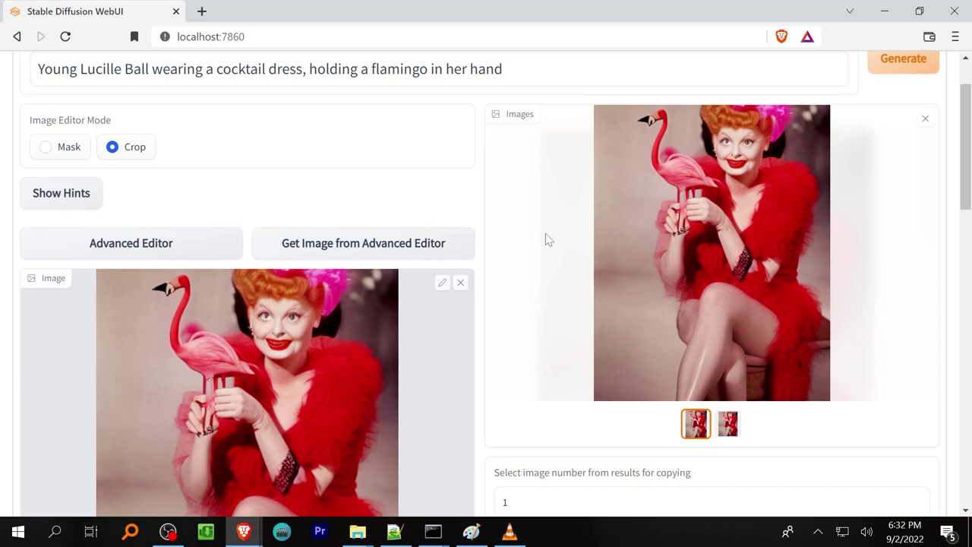
pyautogui.scroll(-1, 545, 235)
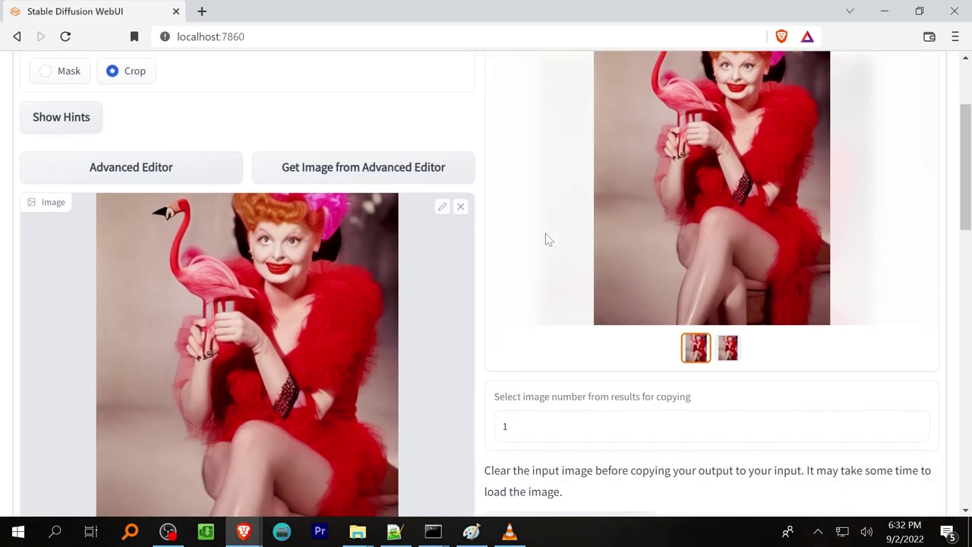
pyautogui.scroll(-1, 545, 234)
pyautogui.scroll(2, 545, 235)
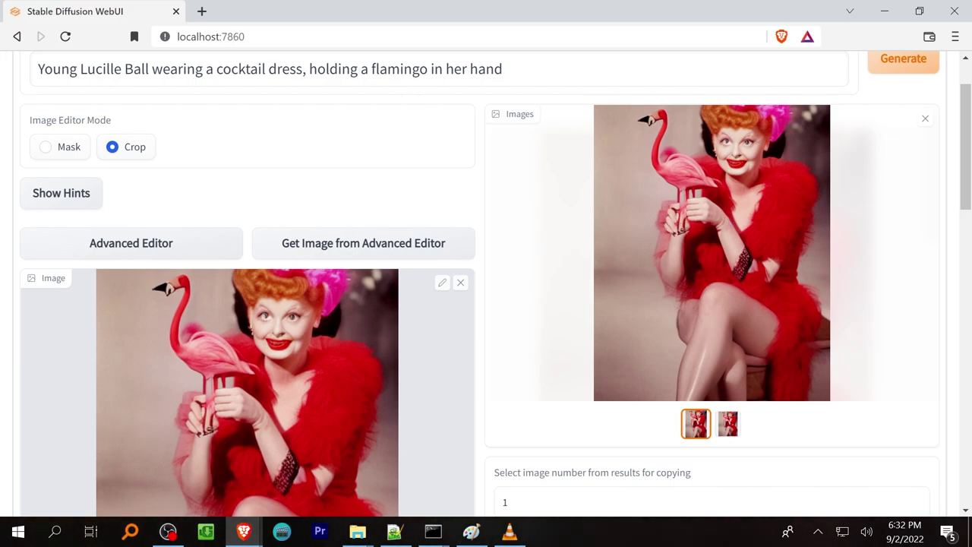
# - Append 'model:.1' to the prompt and generate
pyautogui.click(504, 68)
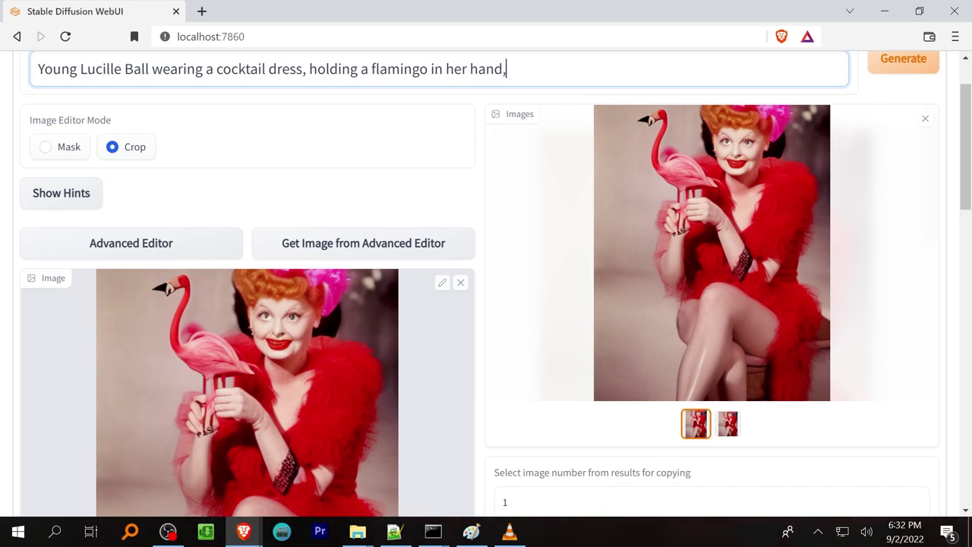
pyautogui.write('model')
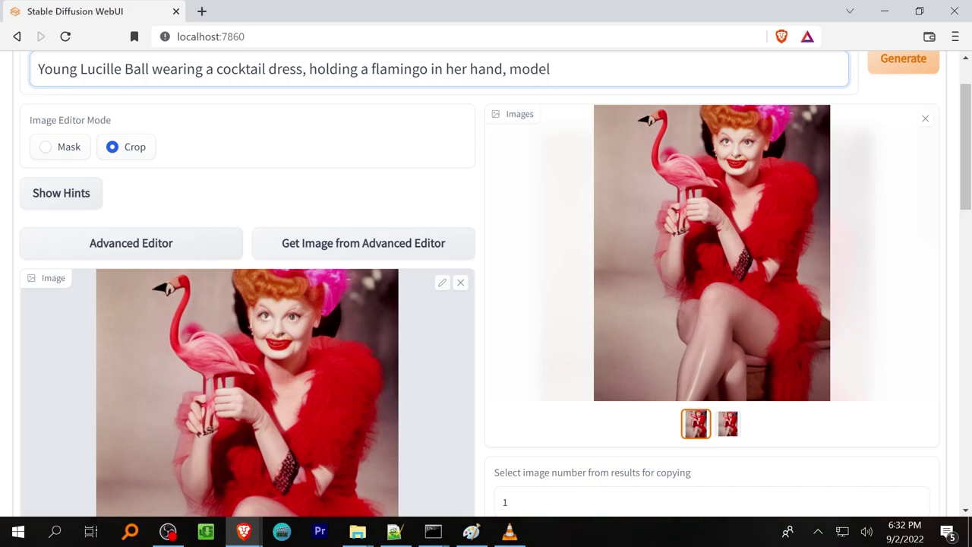
pyautogui.write(':.1')
pyautogui.click(894, 71)
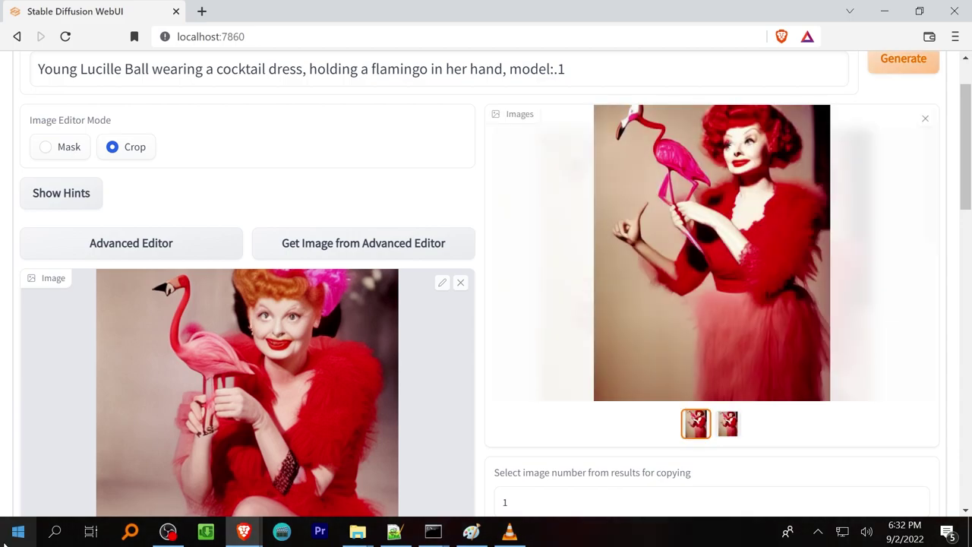
pyautogui.scroll(1, 790, 218)
pyautogui.scroll(2, 789, 218)
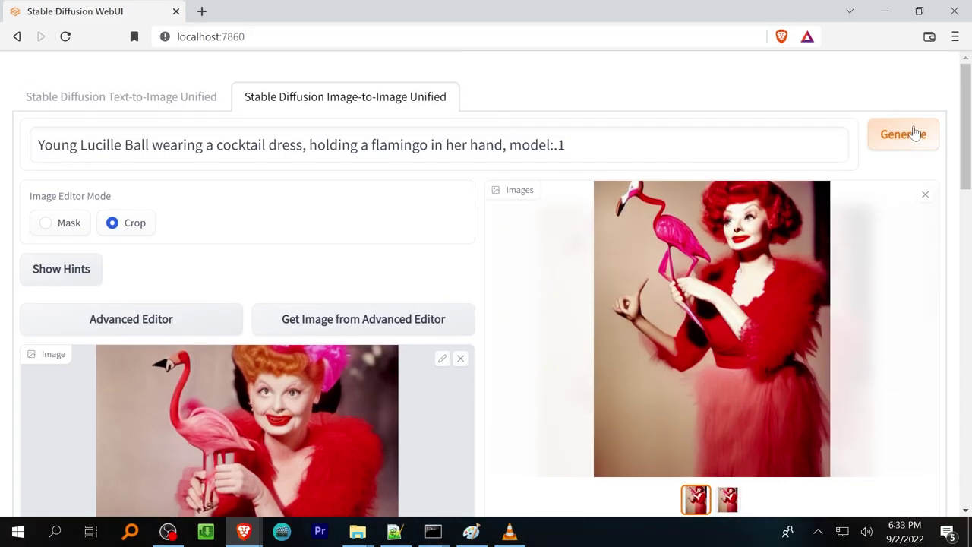
# - Change the prompt weight to .9 and generate five variations of the portrait
pyautogui.doubleClick(561, 144)
pyautogui.write('9')
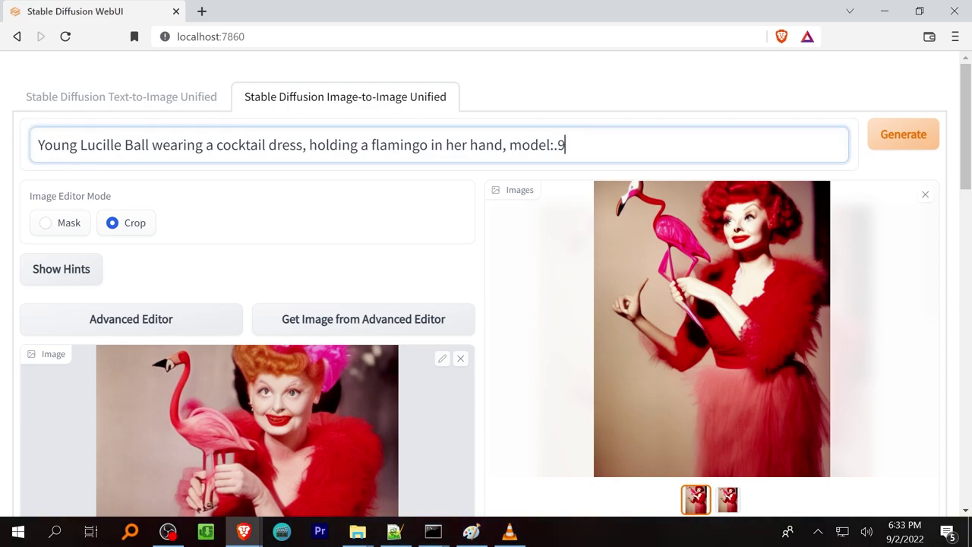
pyautogui.click(904, 137)
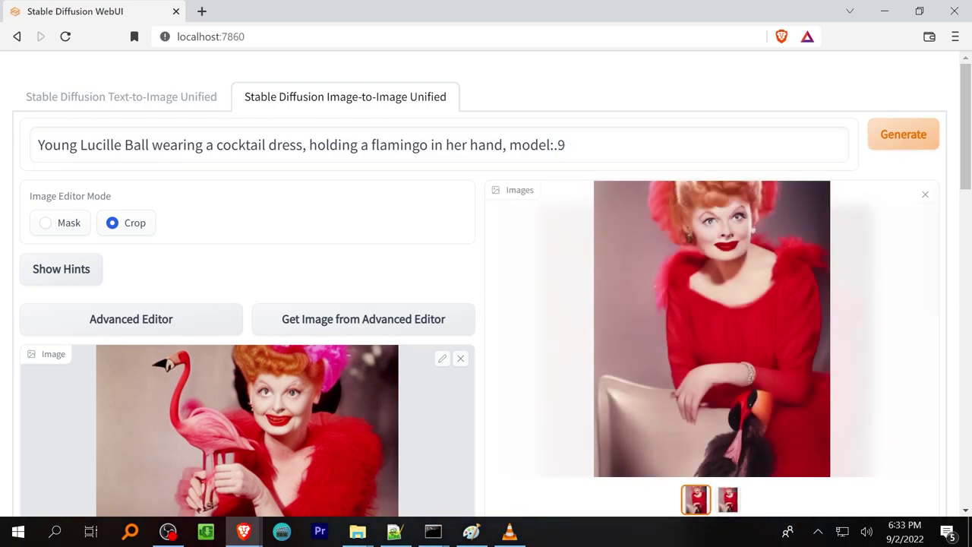
pyautogui.click(921, 154)
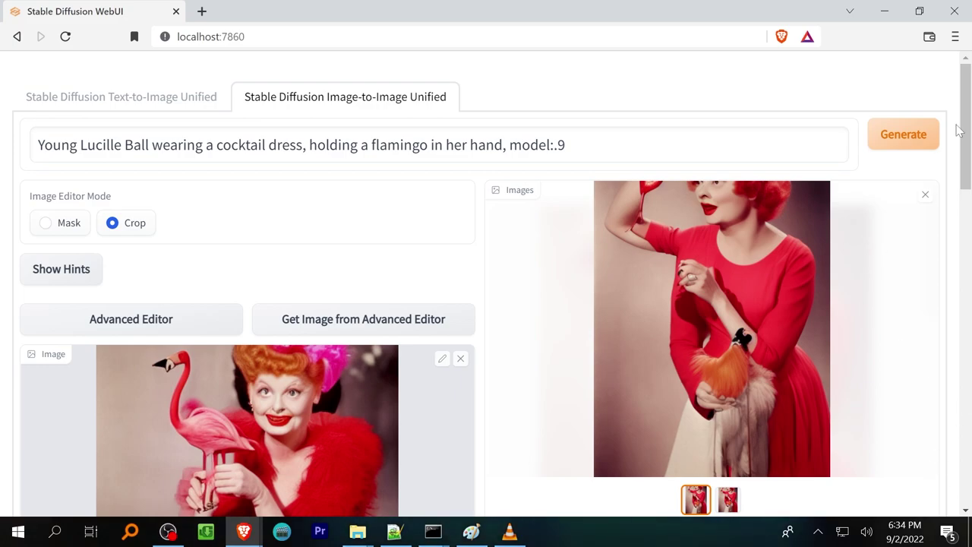
pyautogui.click(906, 135)
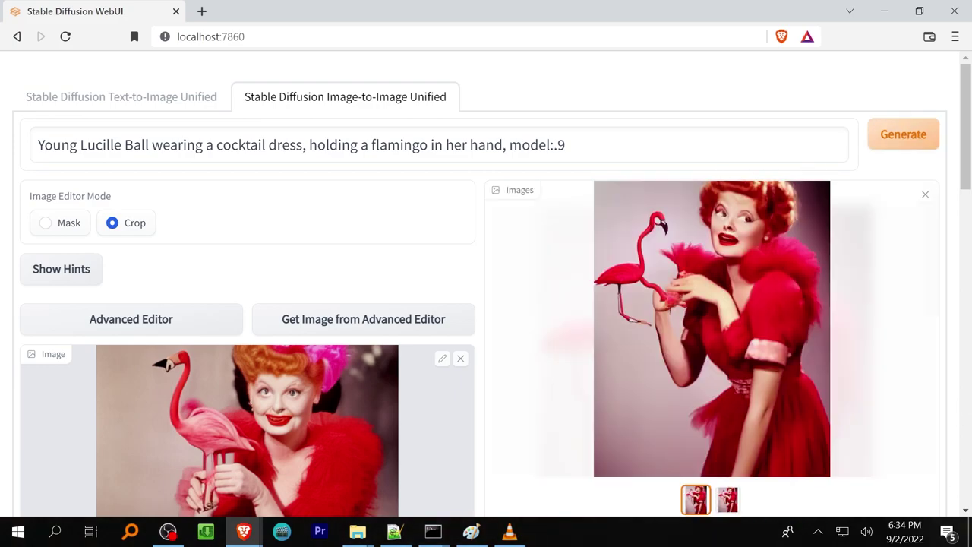
pyautogui.click(888, 150)
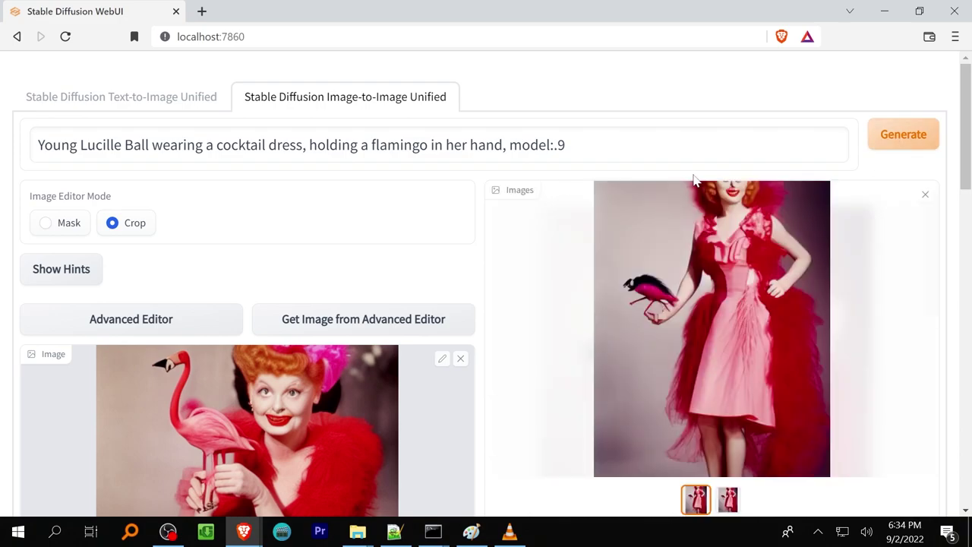
pyautogui.scroll(-1, 729, 196)
pyautogui.click(912, 73)
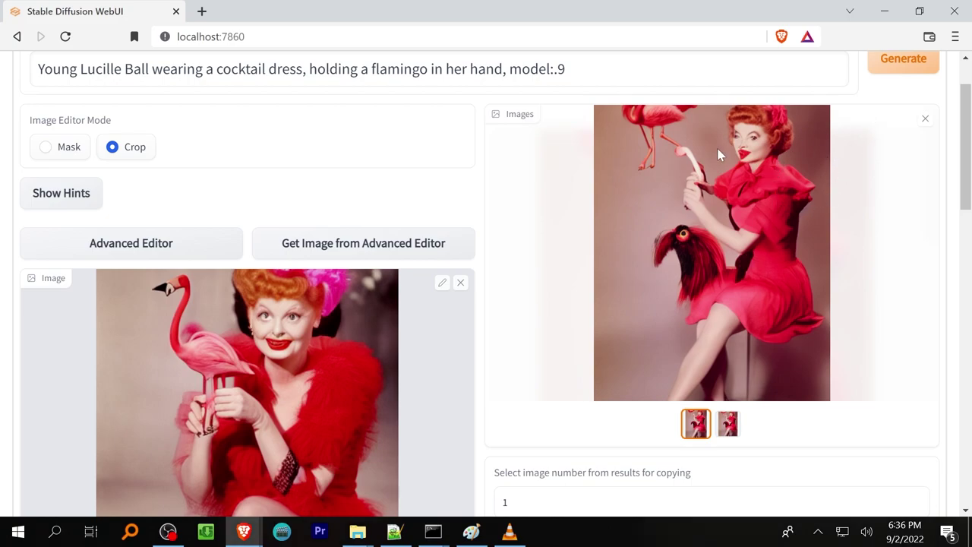
pyautogui.scroll(1, 564, 275)
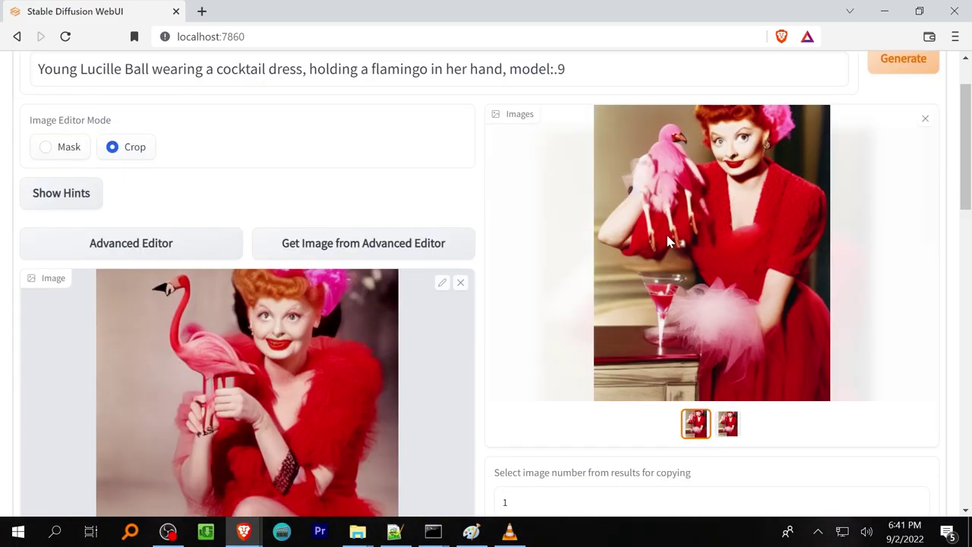
# - Generate two more variations of the flamingo portrait at guidance scale 8.5
pyautogui.scroll(1, 890, 273)
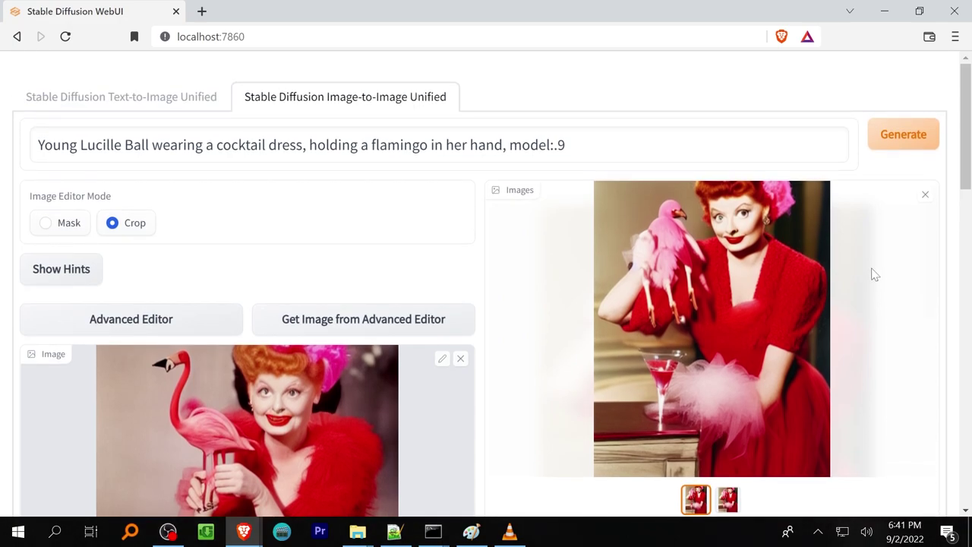
pyautogui.scroll(-4, 629, 373)
pyautogui.scroll(3, 631, 371)
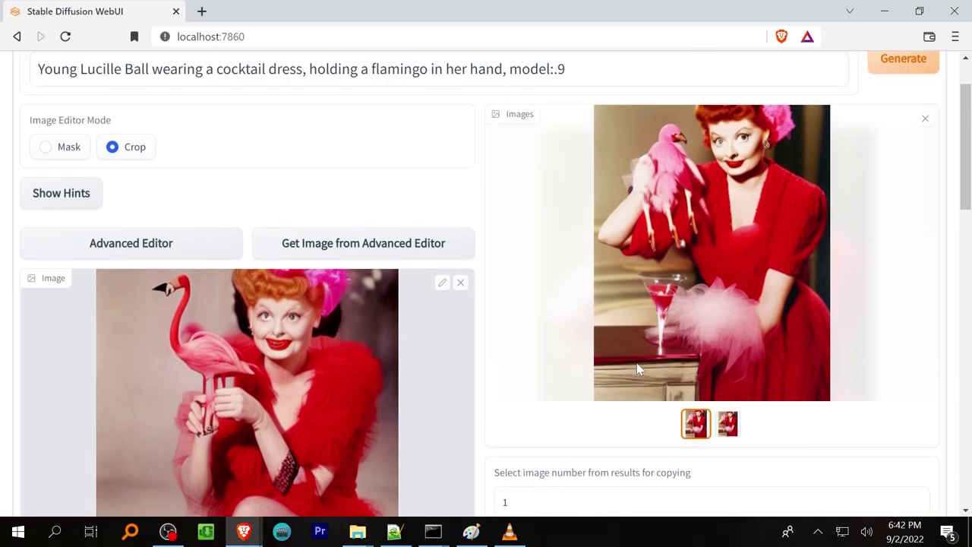
pyautogui.scroll(-8, 638, 369)
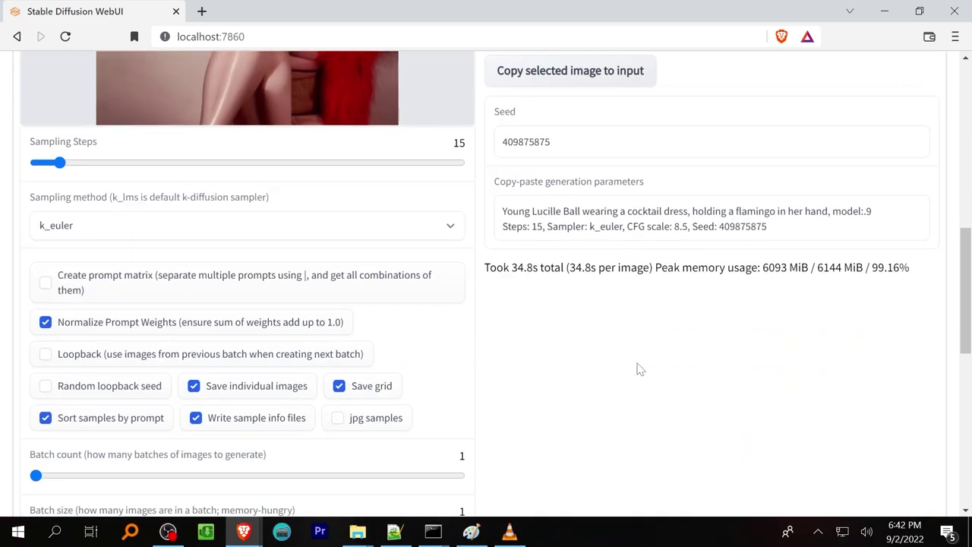
pyautogui.scroll(-1, 638, 369)
pyautogui.scroll(-3, 620, 371)
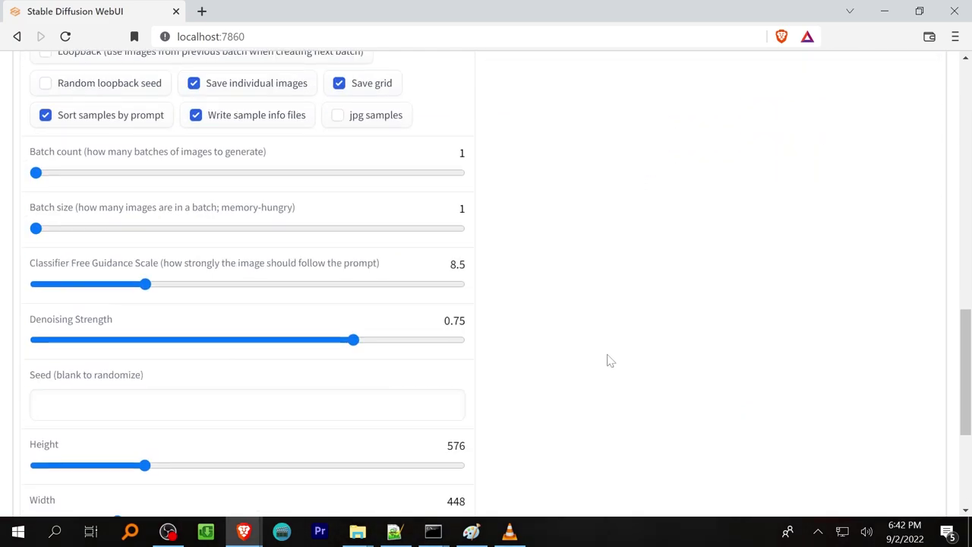
pyautogui.scroll(12, 609, 360)
pyautogui.scroll(3, 739, 267)
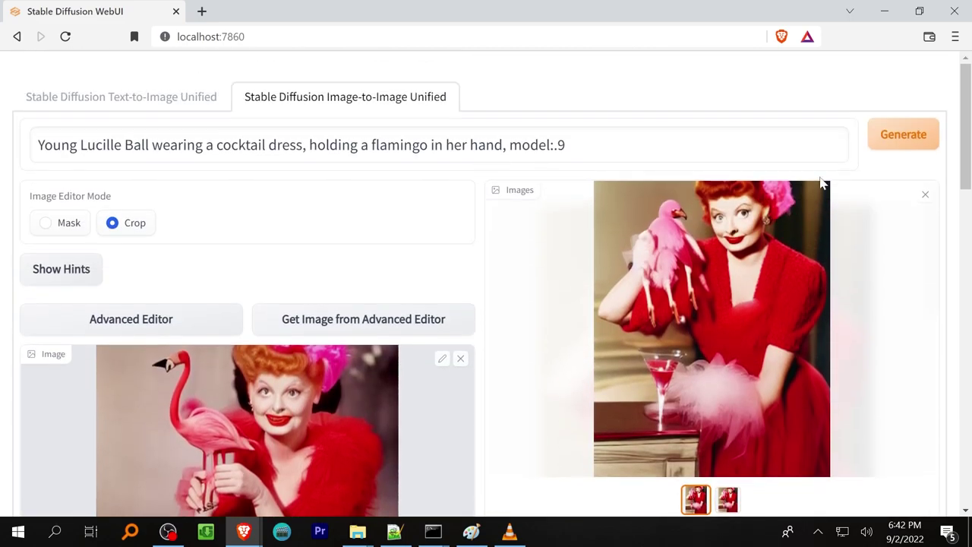
pyautogui.click(885, 146)
pyautogui.scroll(-3, 534, 309)
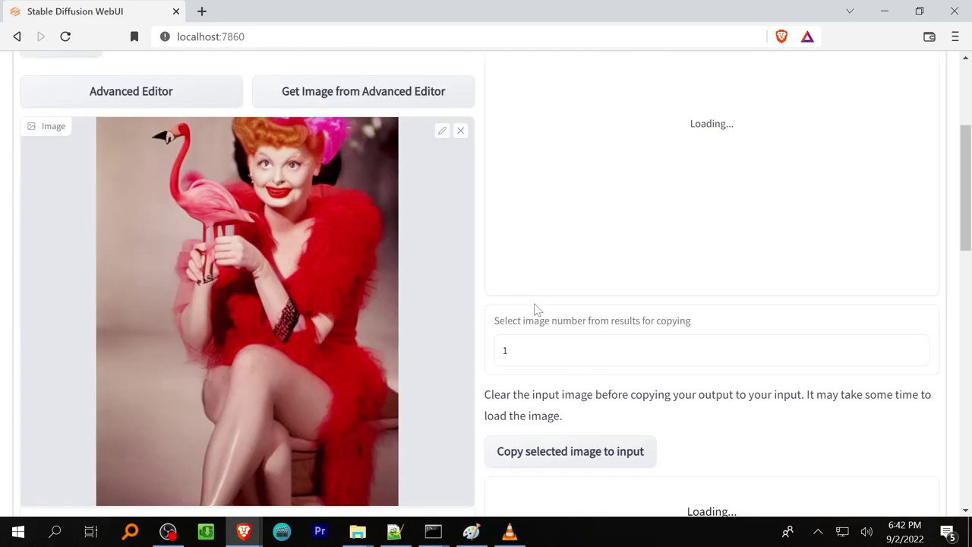
pyautogui.scroll(3, 554, 305)
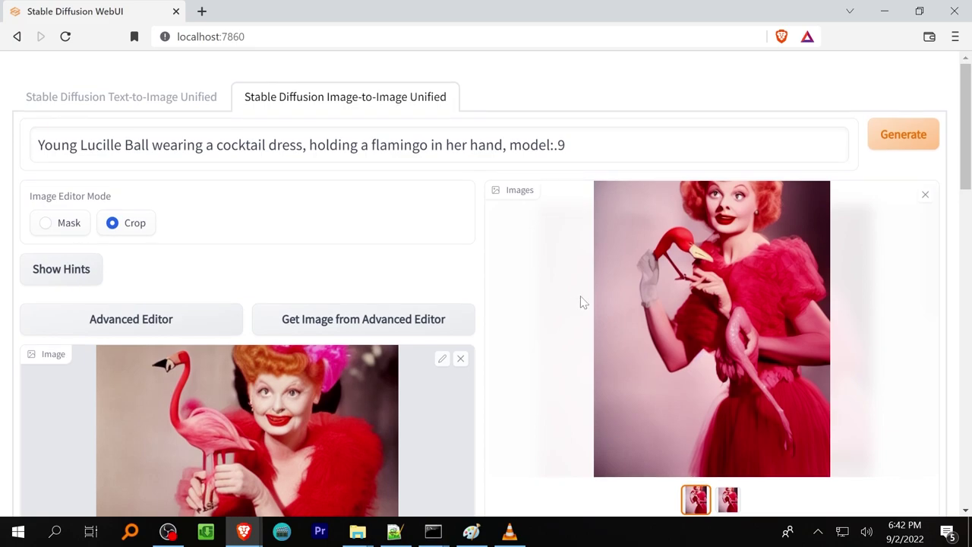
pyautogui.click(905, 144)
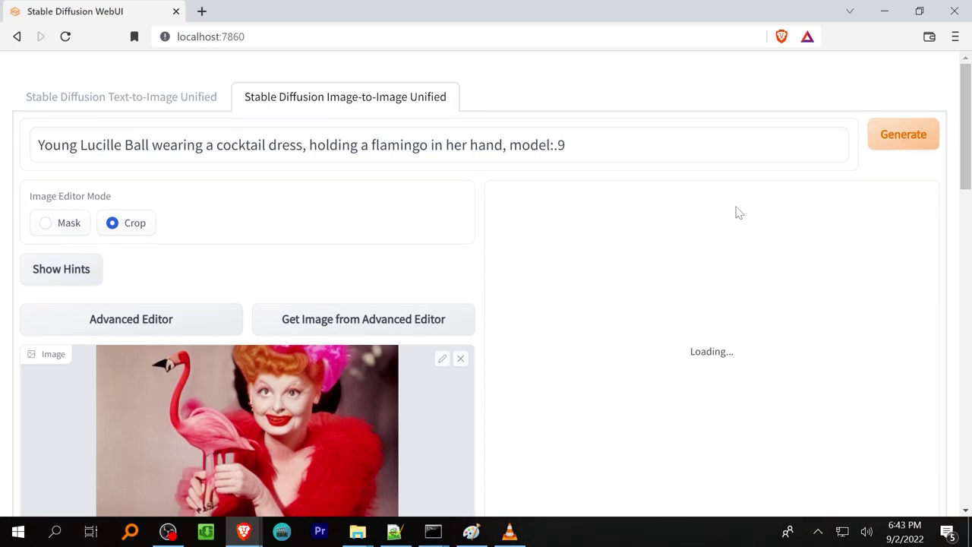
# - Raise the CFG Scale to 10 and generate a new portrait with it
pyautogui.scroll(-2, 729, 220)
pyautogui.scroll(-9, 710, 248)
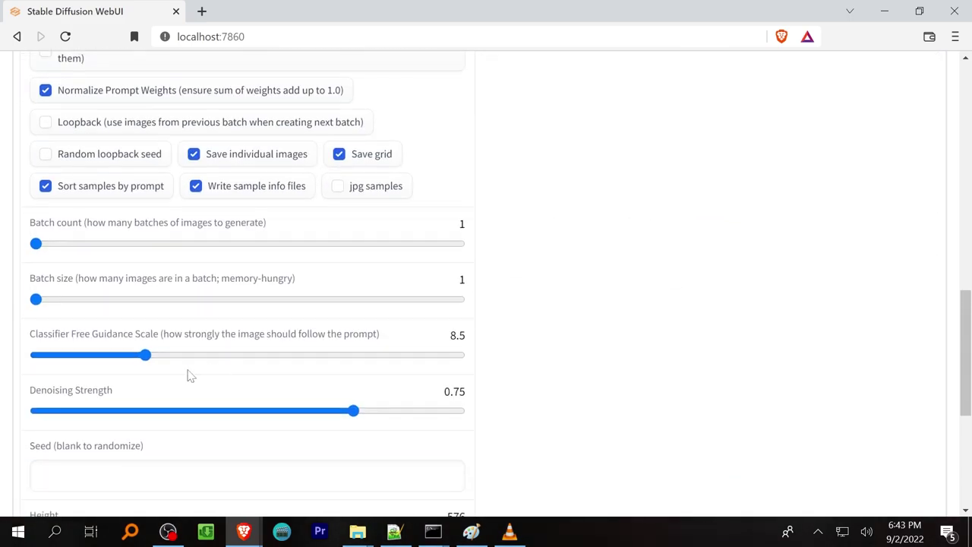
pyautogui.scroll(11, 744, 350)
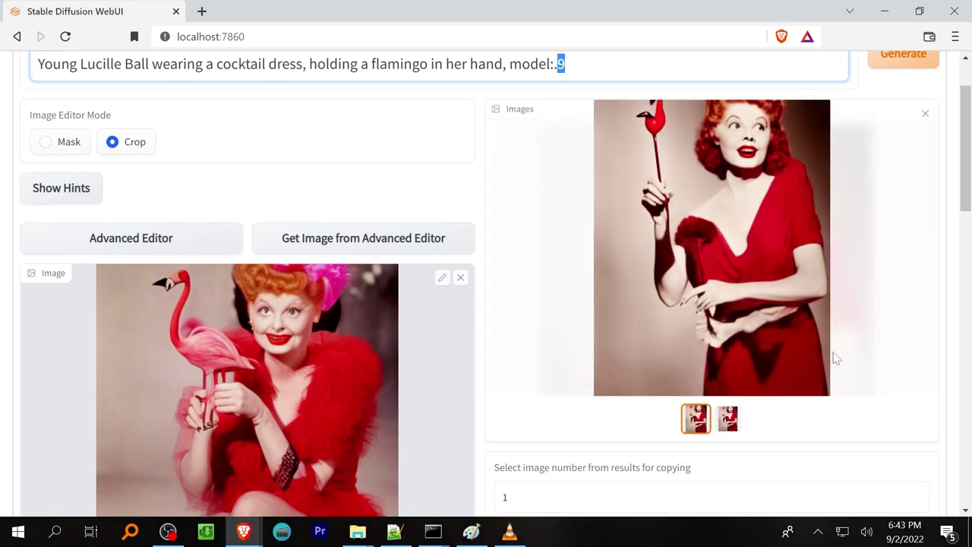
pyautogui.scroll(1, 857, 365)
pyautogui.scroll(-12, 858, 365)
pyautogui.click(174, 430)
pyautogui.moveTo(175, 432); pyautogui.dragTo(166, 431)
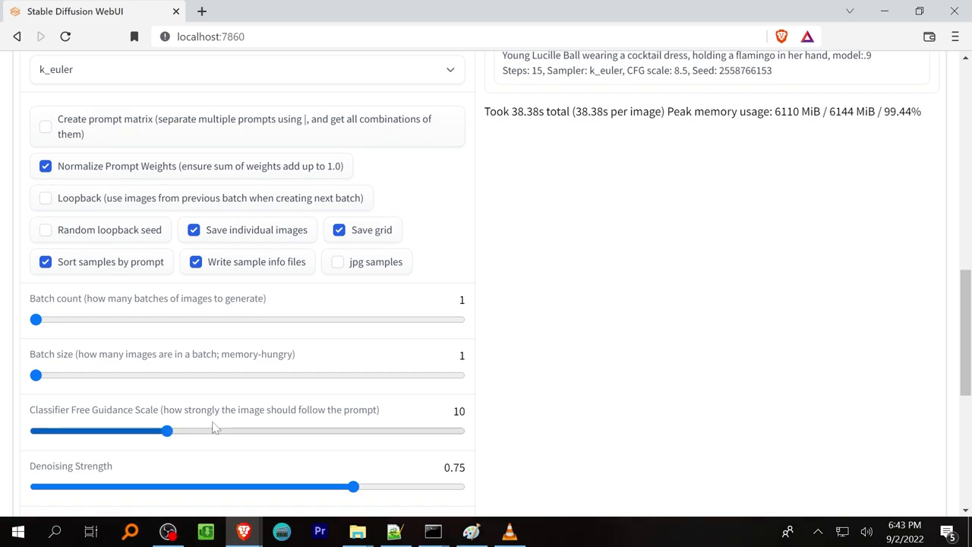
pyautogui.scroll(10, 836, 406)
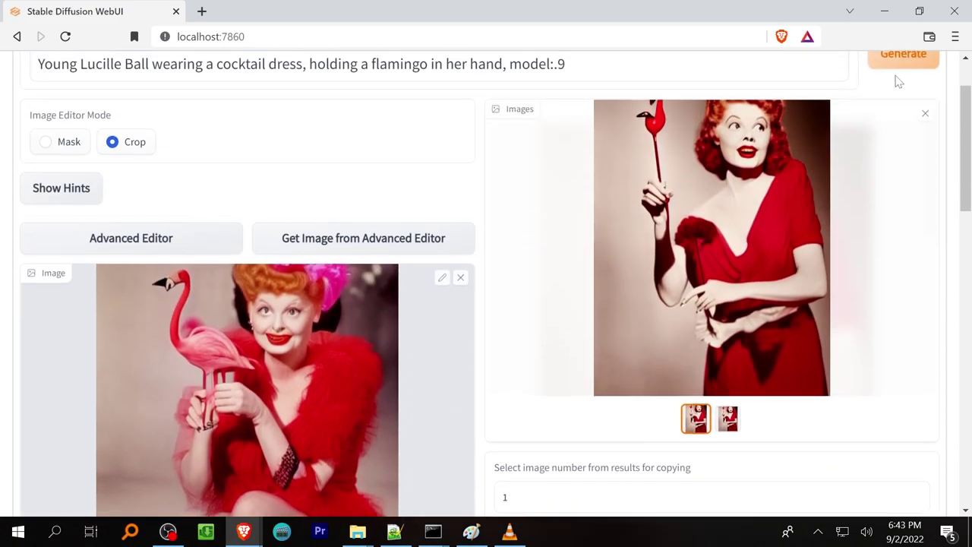
pyautogui.click(900, 60)
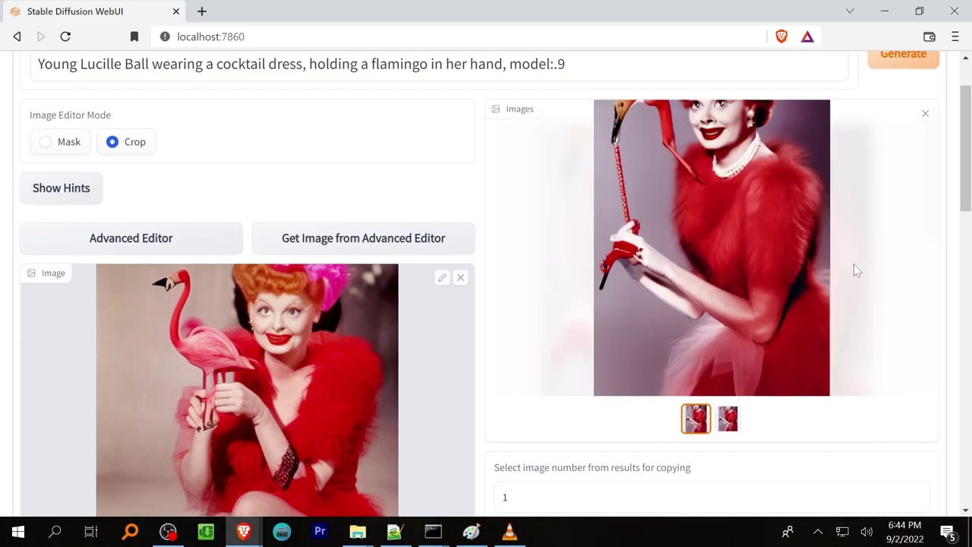
pyautogui.scroll(-7, 854, 263)
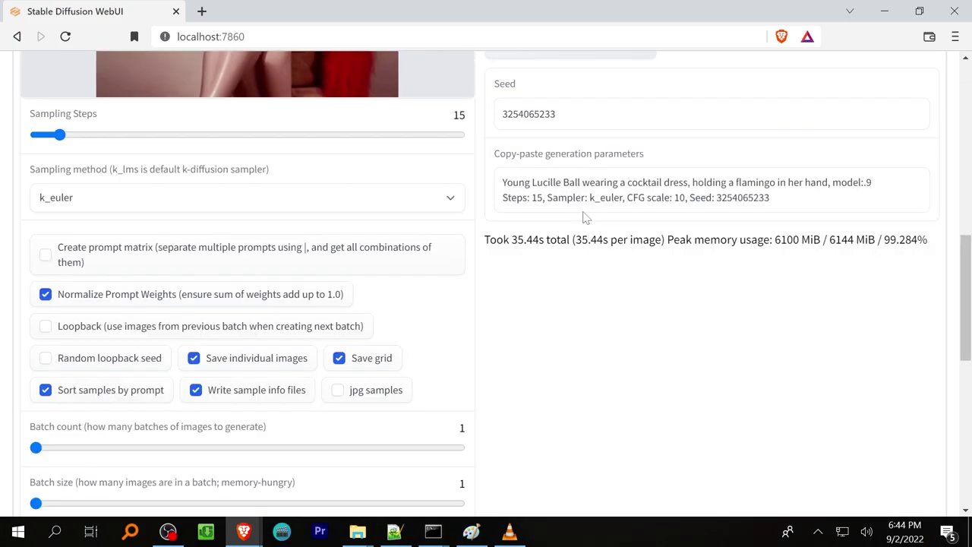
pyautogui.scroll(-3, 486, 280)
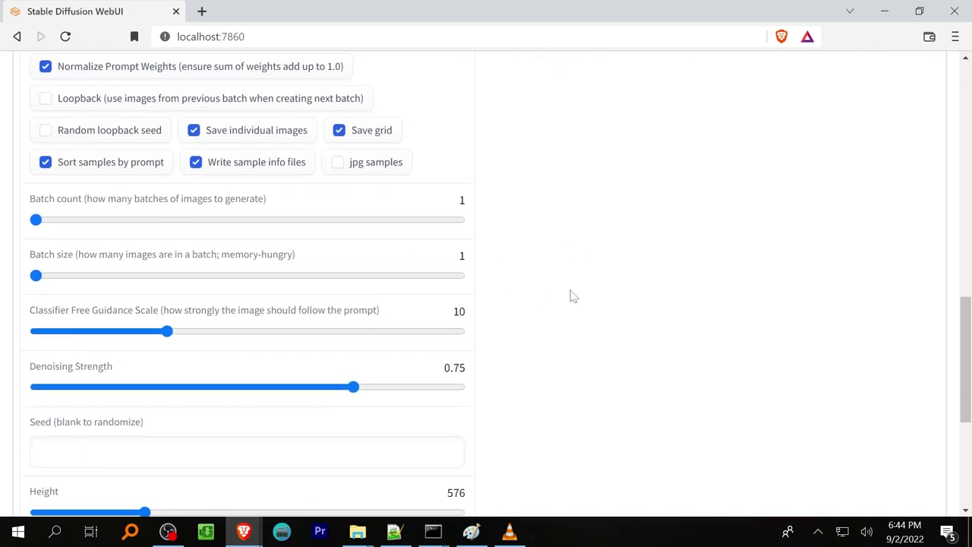
pyautogui.scroll(10, 571, 295)
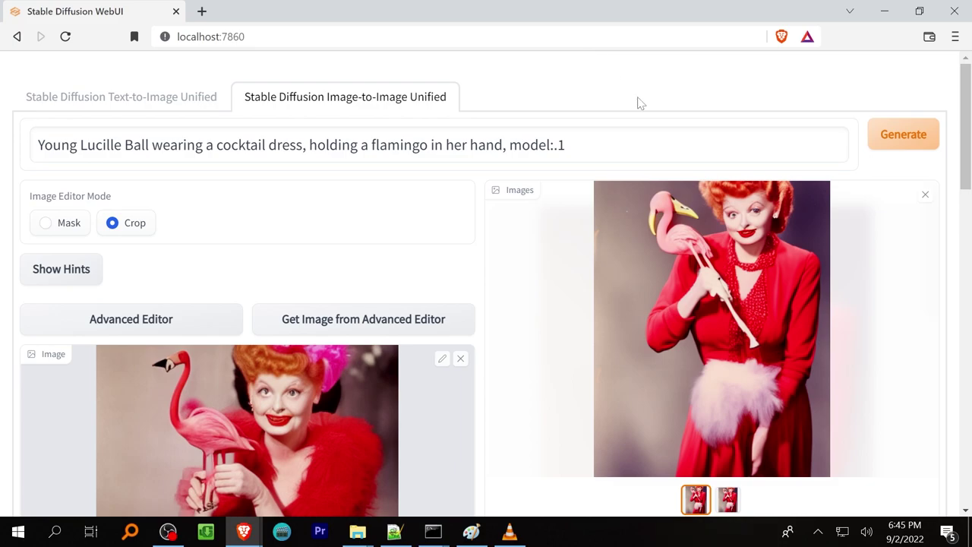
# - Generate with the .1 weight, raise denoising strength to 0.37, and regenerate
pyautogui.click(887, 134)
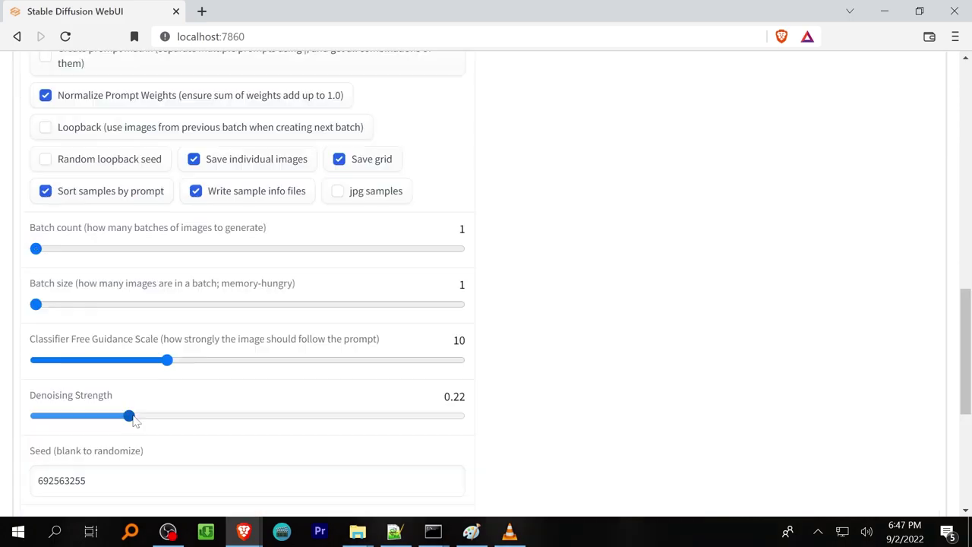
pyautogui.moveTo(130, 415); pyautogui.dragTo(207, 426)
pyautogui.scroll(10, 757, 360)
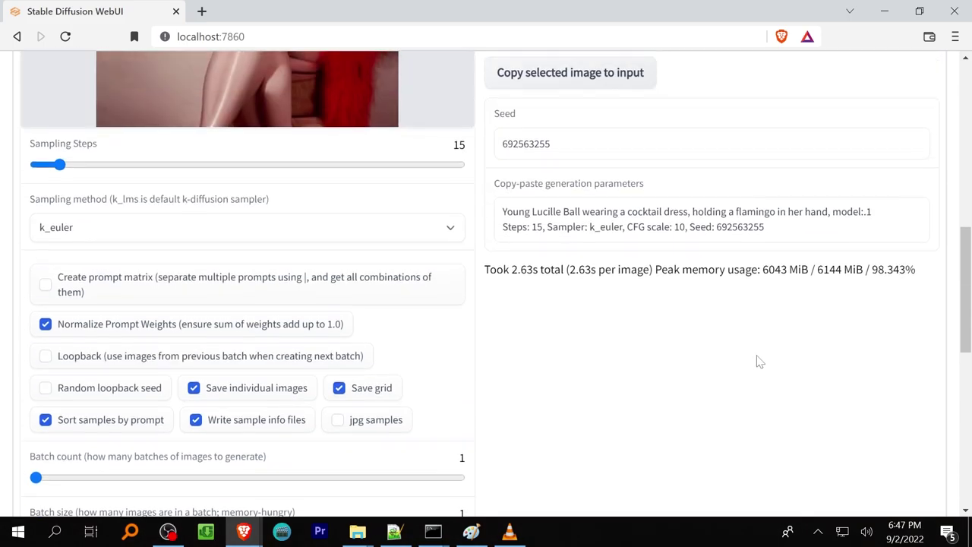
pyautogui.scroll(3, 757, 360)
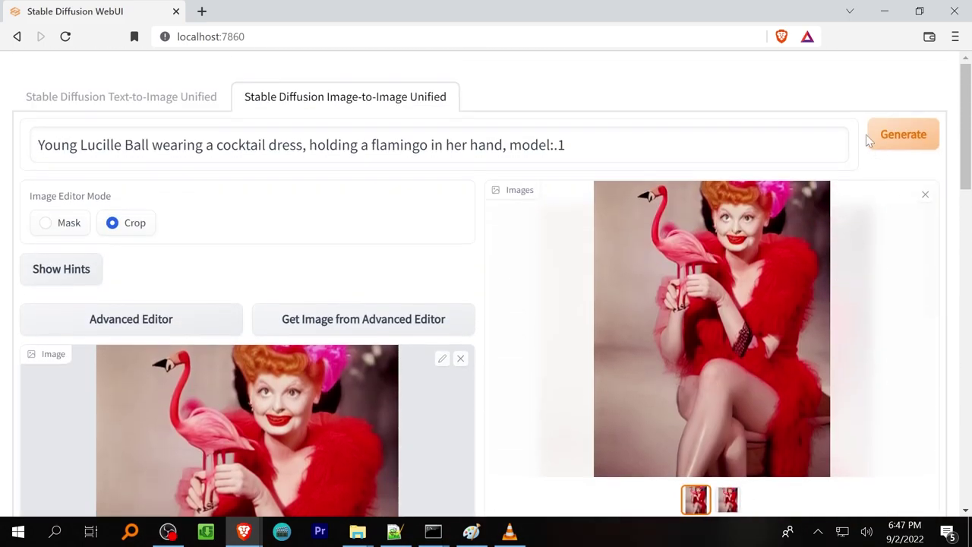
pyautogui.click(887, 142)
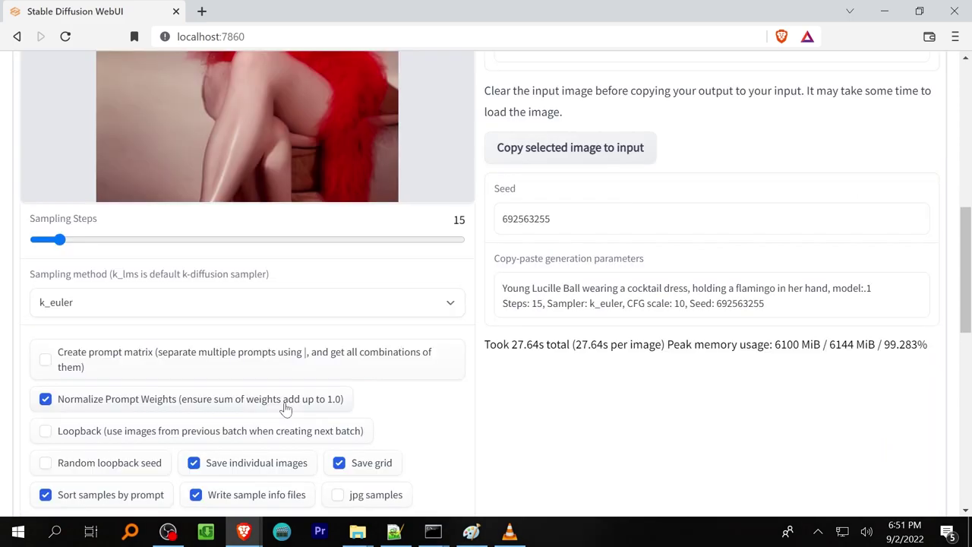
# - Set denoising strength to 0.6 and generate two more portrait variations
pyautogui.scroll(-2, 284, 405)
pyautogui.scroll(5, 282, 410)
pyautogui.scroll(3, 281, 410)
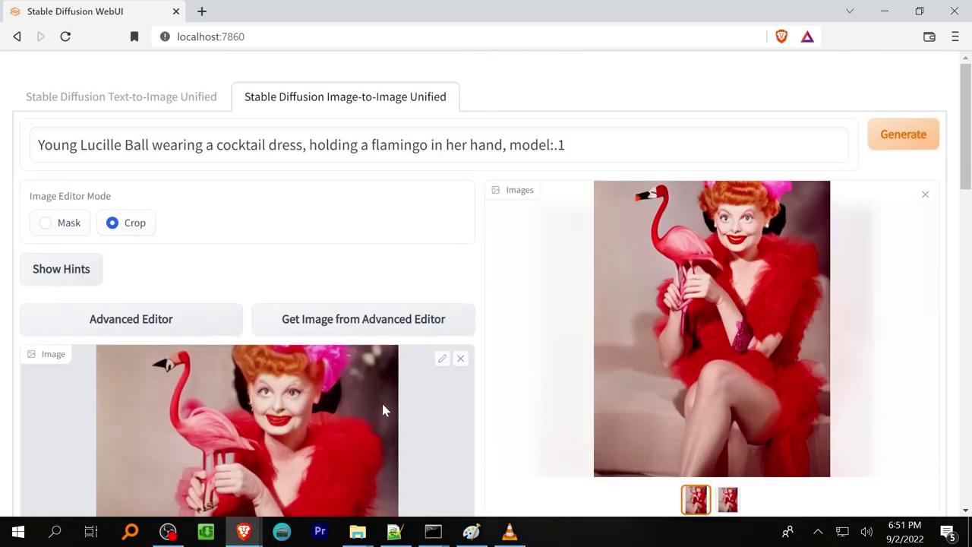
pyautogui.scroll(-12, 345, 410)
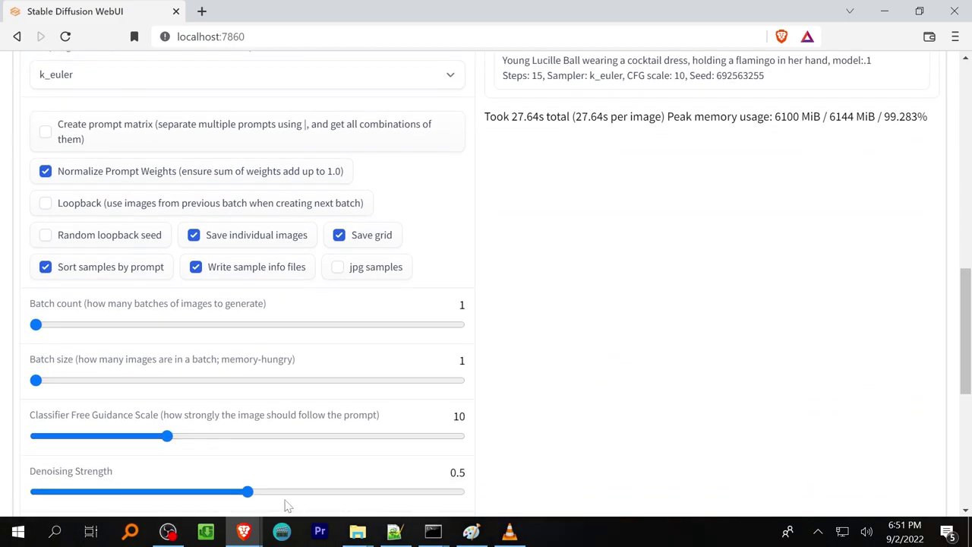
pyautogui.moveTo(284, 494); pyautogui.dragTo(289, 492)
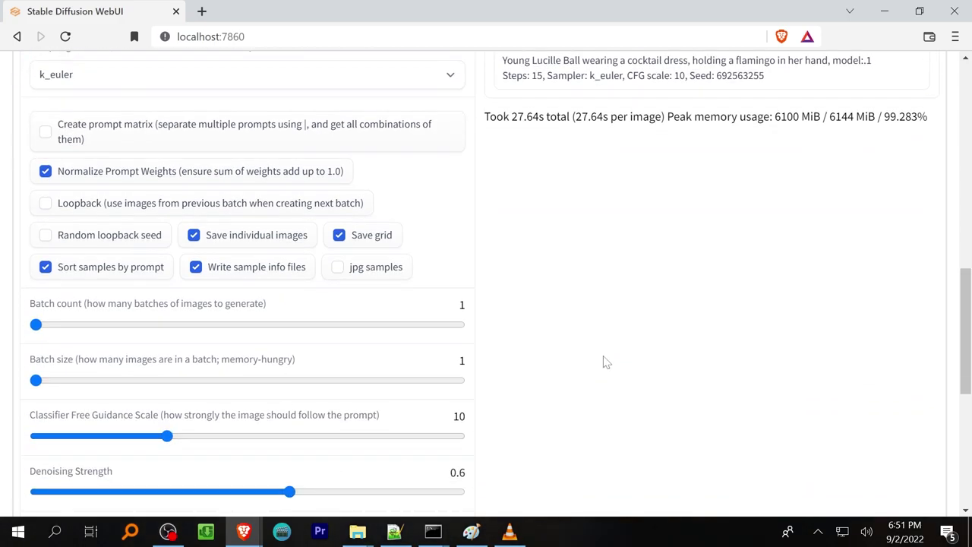
pyautogui.scroll(12, 612, 362)
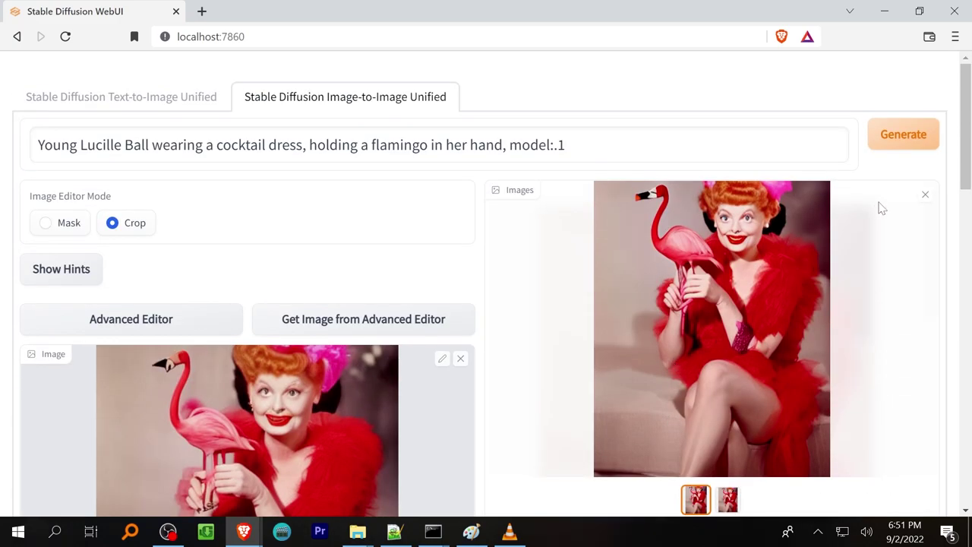
pyautogui.click(915, 142)
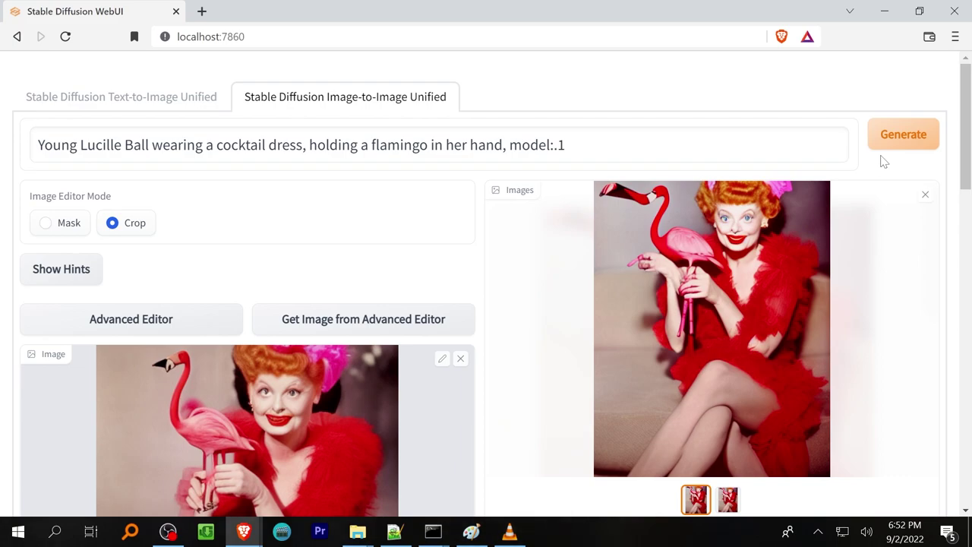
pyautogui.scroll(-1, 903, 114)
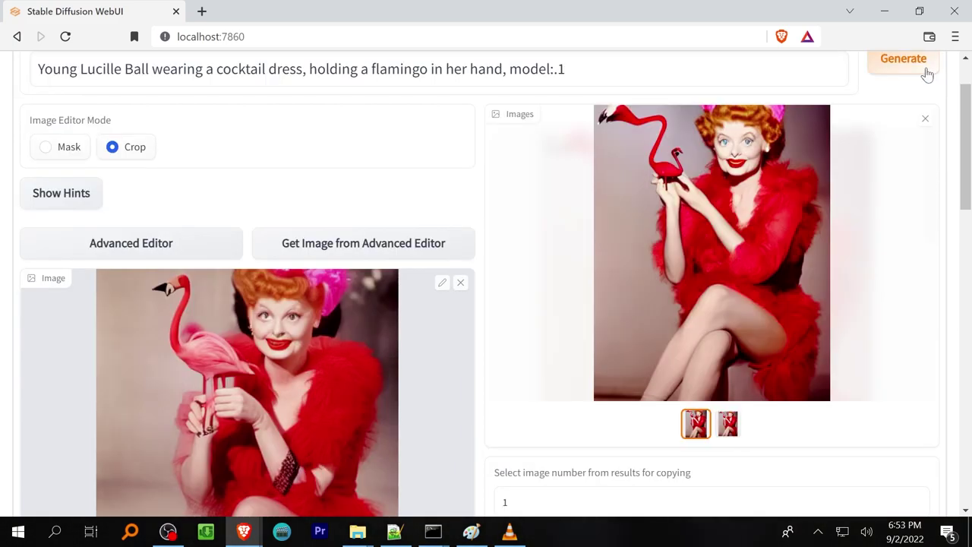
pyautogui.scroll(1, 926, 74)
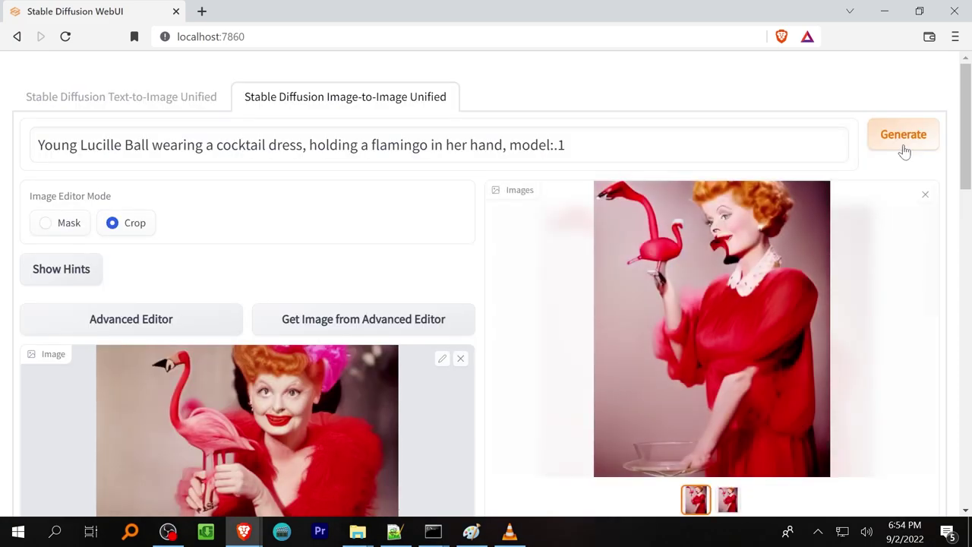
pyautogui.click(919, 132)
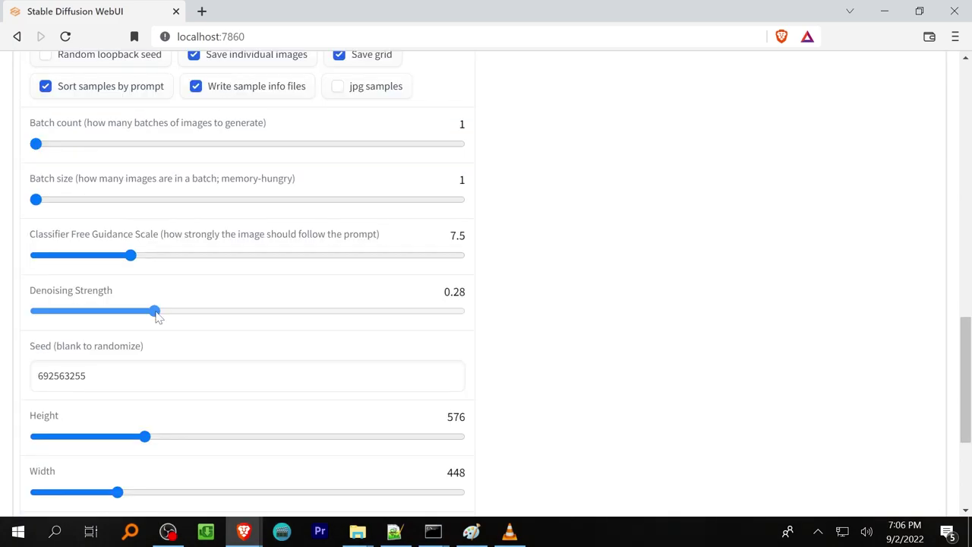
# - Generate a new portrait with the revised prompt
pyautogui.moveTo(156, 317); pyautogui.dragTo(164, 319)
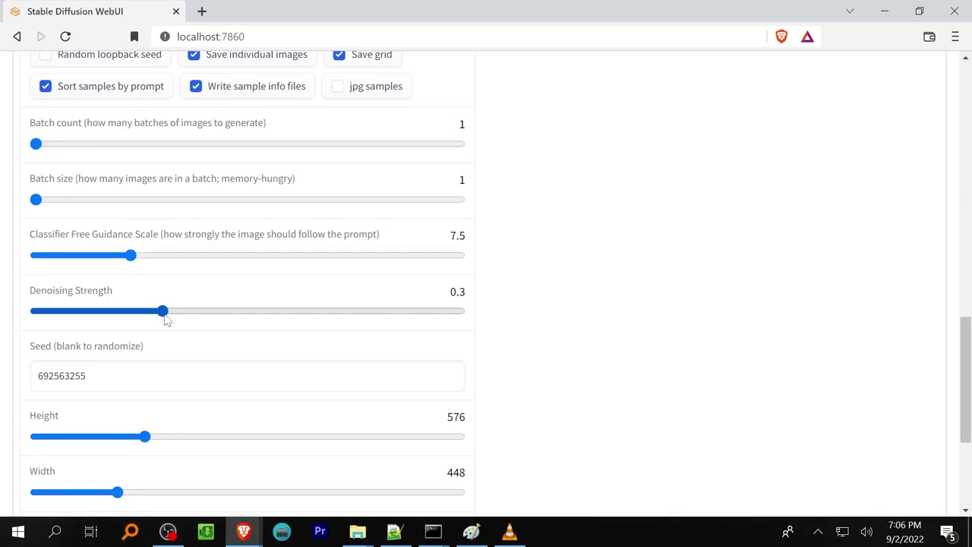
pyautogui.scroll(3, 668, 315)
pyautogui.scroll(10, 669, 315)
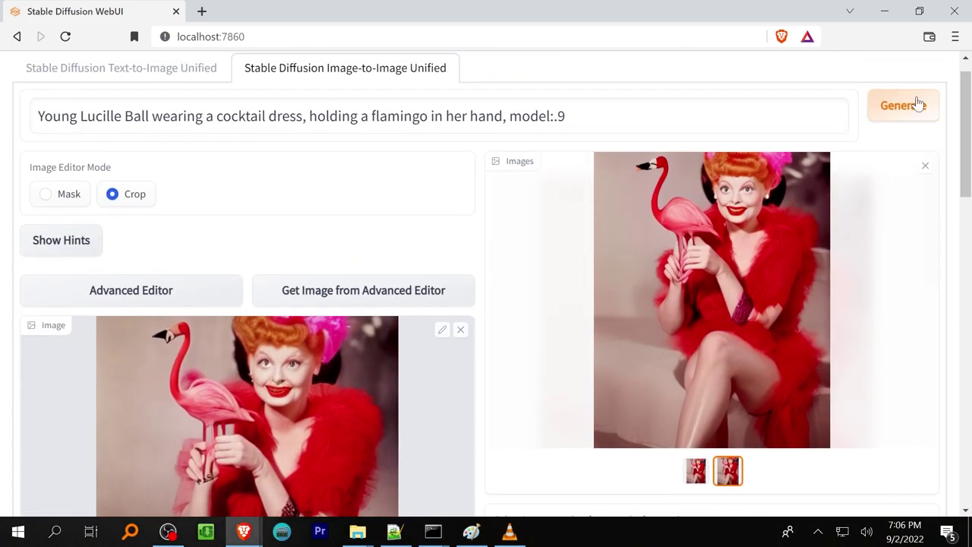
pyautogui.click(917, 104)
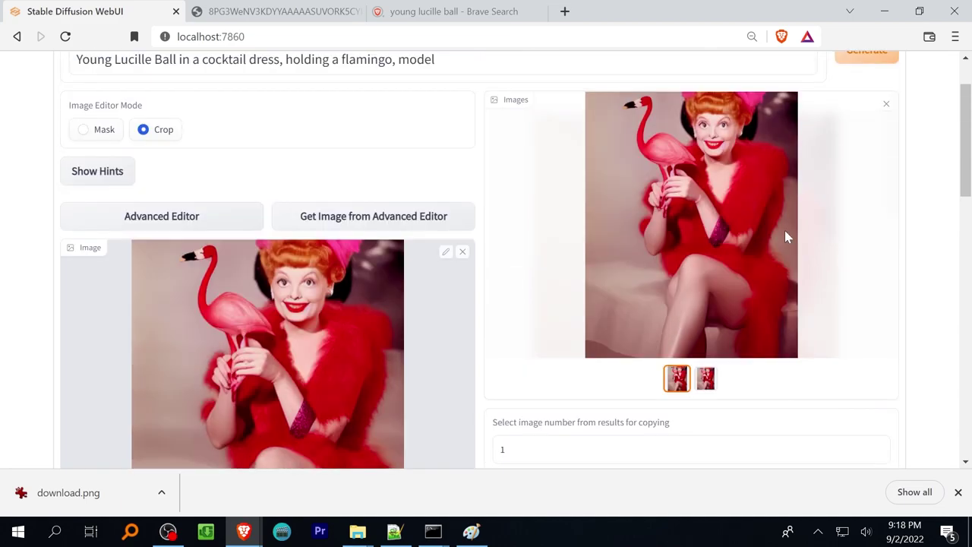
# - Open the generated image in a new tab, compare the image tabs full size, and close one
pyautogui.rightClick(691, 213)
pyautogui.click(710, 228)
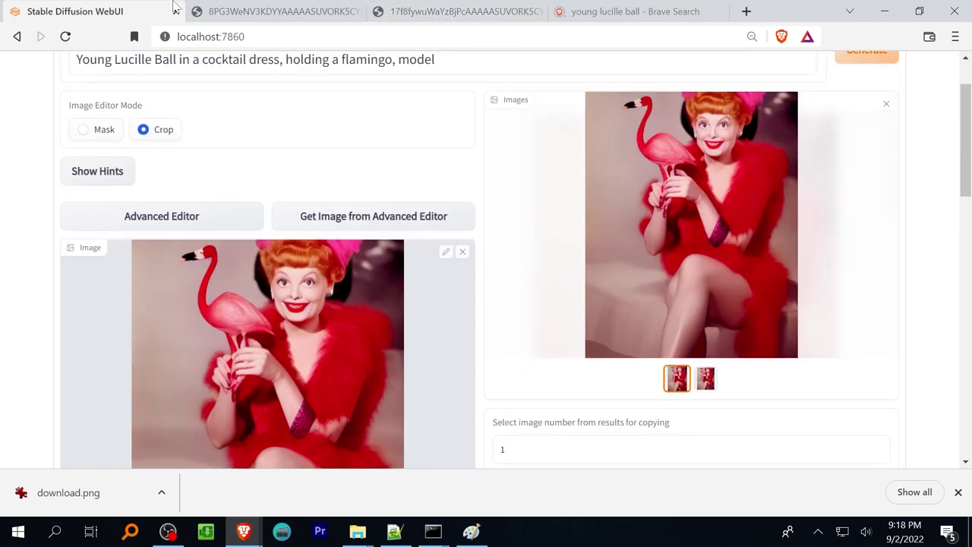
pyautogui.click(267, 10)
pyautogui.click(424, 13)
pyautogui.click(301, 13)
pyautogui.click(464, 17)
pyautogui.scroll(2, 456, 206)
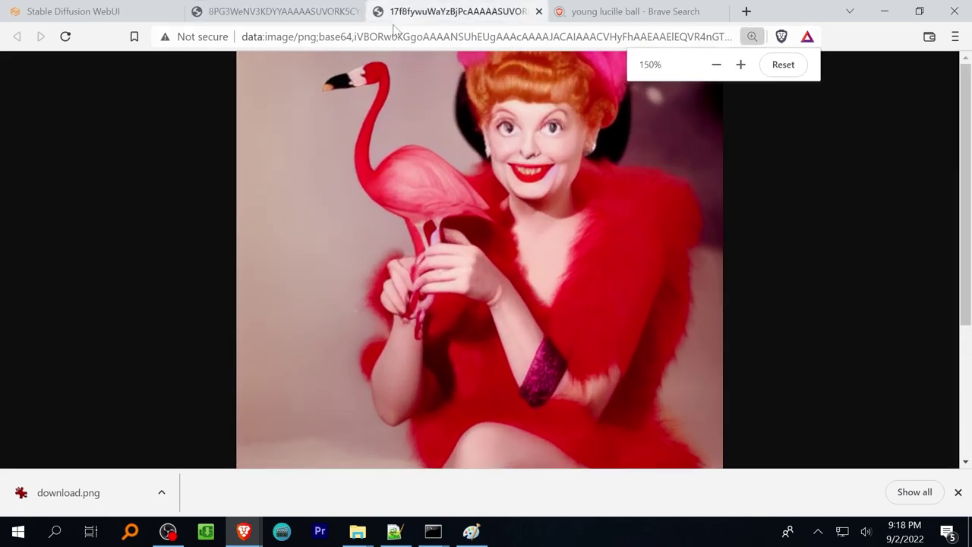
pyautogui.click(538, 12)
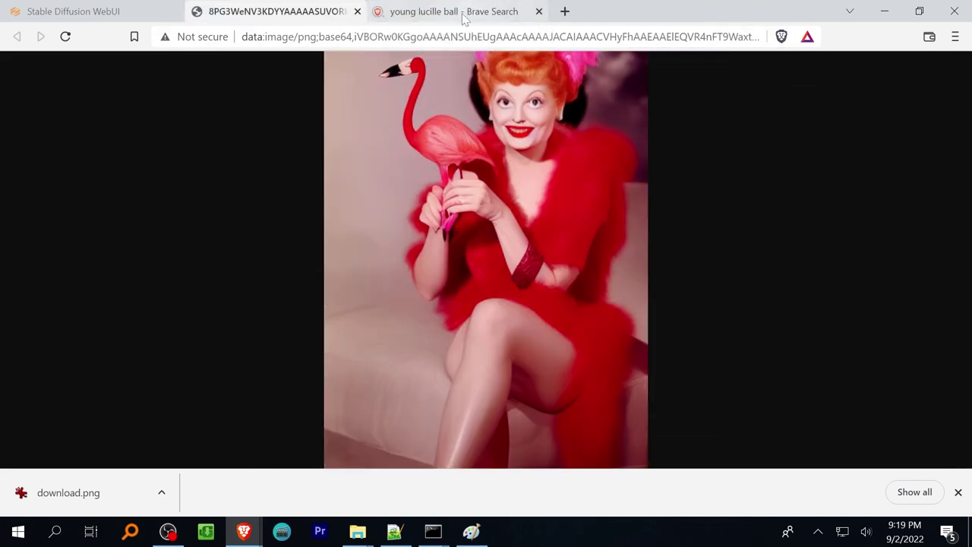
# - Close the leftover image tab, switch the editor to Mask mode, and paint over the background
pyautogui.click(357, 12)
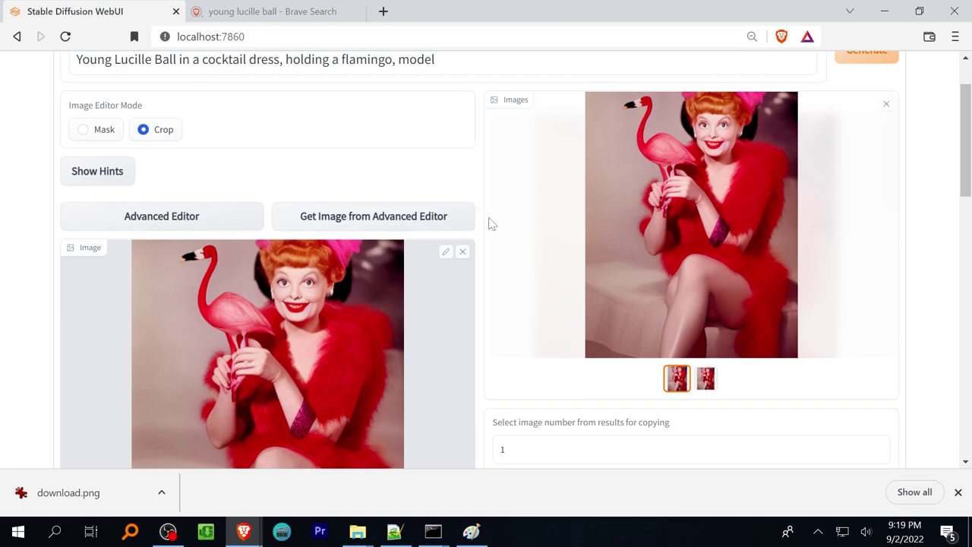
pyautogui.scroll(-1, 497, 278)
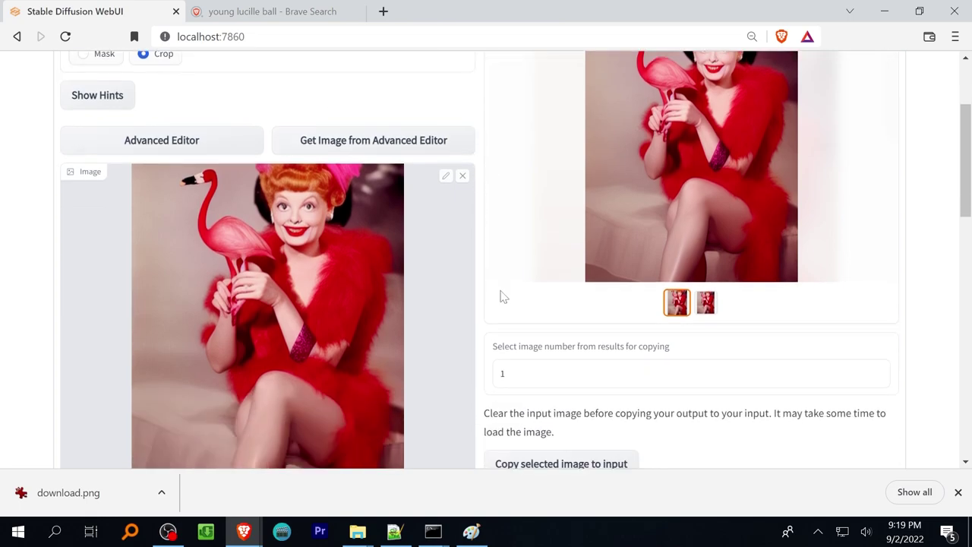
pyautogui.scroll(-2, 378, 276)
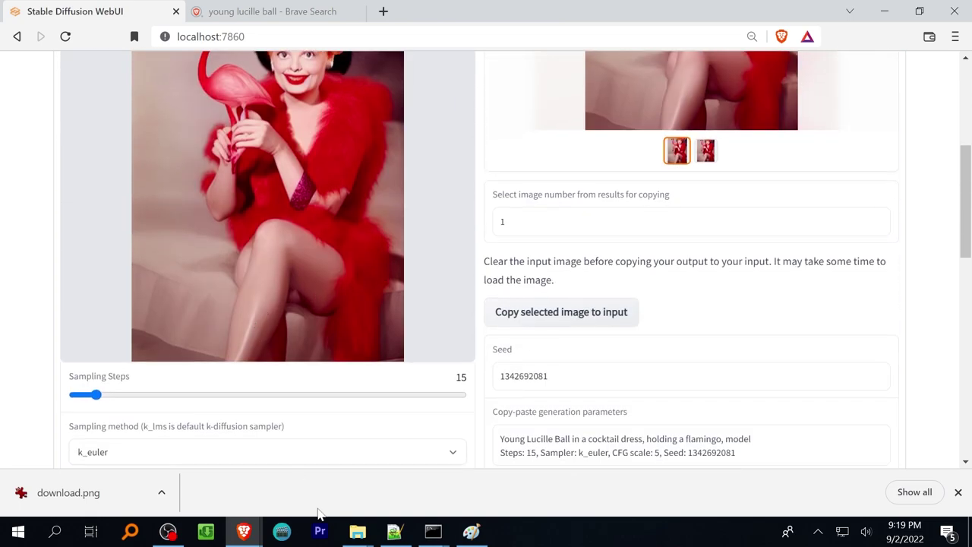
pyautogui.scroll(3, 378, 276)
pyautogui.click(85, 129)
pyautogui.scroll(-2, 287, 64)
pyautogui.scroll(1, 208, 256)
pyautogui.scroll(-1, 228, 334)
pyautogui.moveTo(230, 339)
pyautogui.mouseDown()
pyautogui.moveTo(196, 380)
pyautogui.moveTo(221, 297)
pyautogui.moveTo(218, 213)
pyautogui.moveTo(194, 255)
pyautogui.moveTo(333, 262)
pyautogui.moveTo(381, 435)
pyautogui.moveTo(334, 252)
pyautogui.moveTo(170, 264)
pyautogui.moveTo(167, 357)
pyautogui.moveTo(194, 222)
pyautogui.moveTo(177, 278)
pyautogui.mouseUp()
# - Open the rainy-background result in a new tab and compare it with the earlier image
pyautogui.scroll(2, 202, 106)
pyautogui.scroll(-1, 170, 265)
pyautogui.scroll(1, 177, 277)
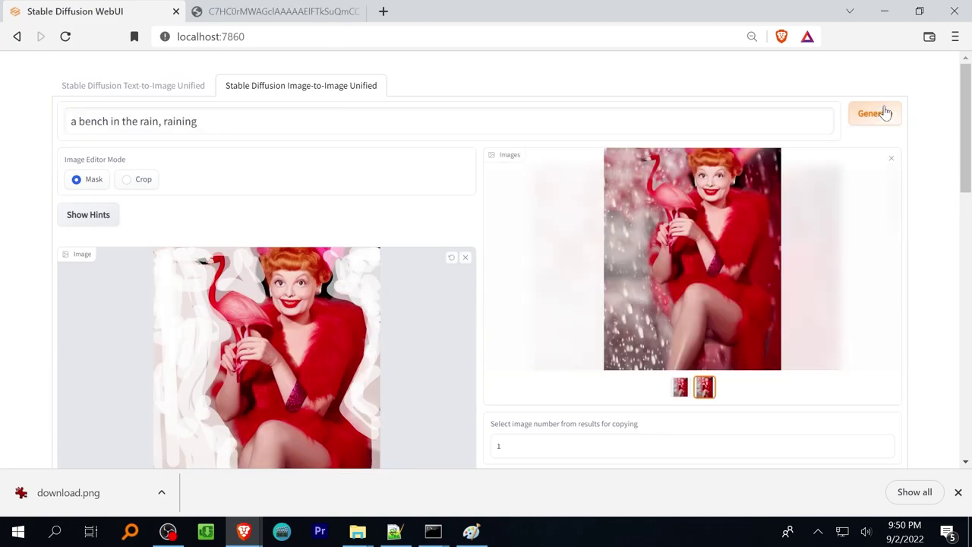
pyautogui.rightClick(658, 218)
pyautogui.click(710, 225)
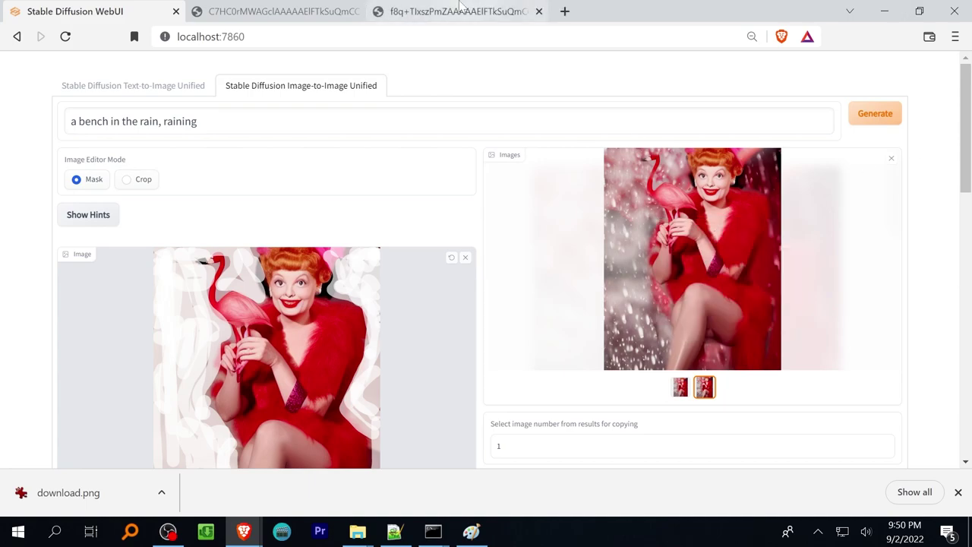
pyautogui.click(303, 11)
pyautogui.click(510, 11)
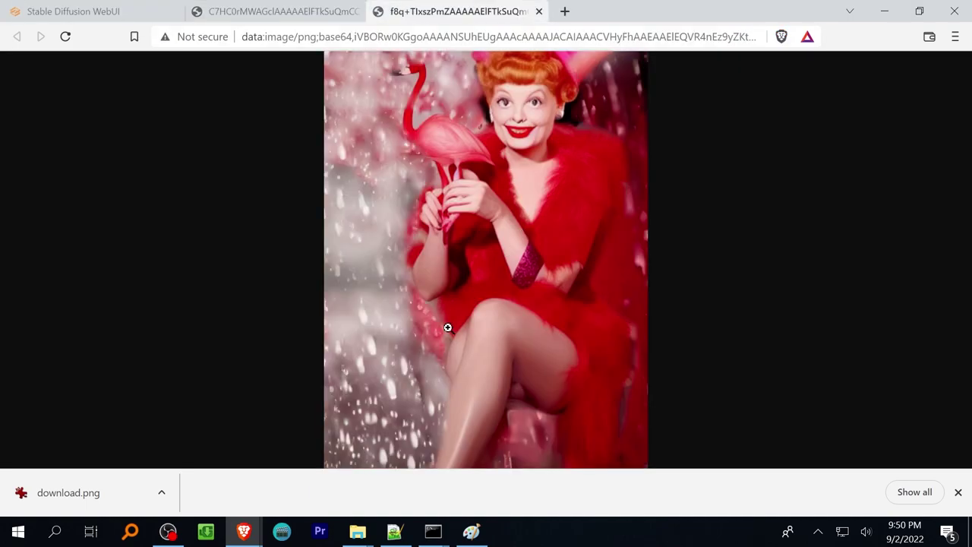
pyautogui.click(84, 12)
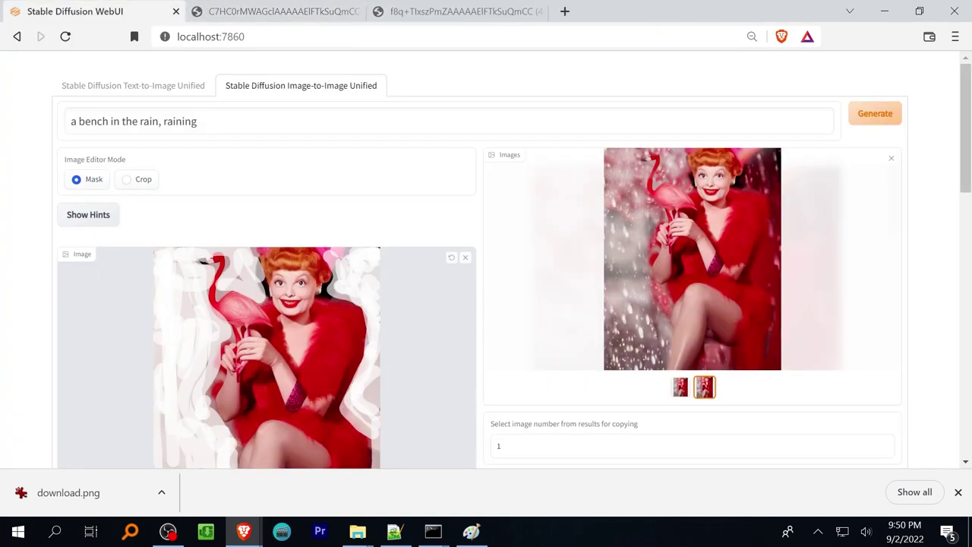
# - Add 'sitting on' to the bench prompt, generate, then append ', rainin' to the prompt
pyautogui.write('sitting on')
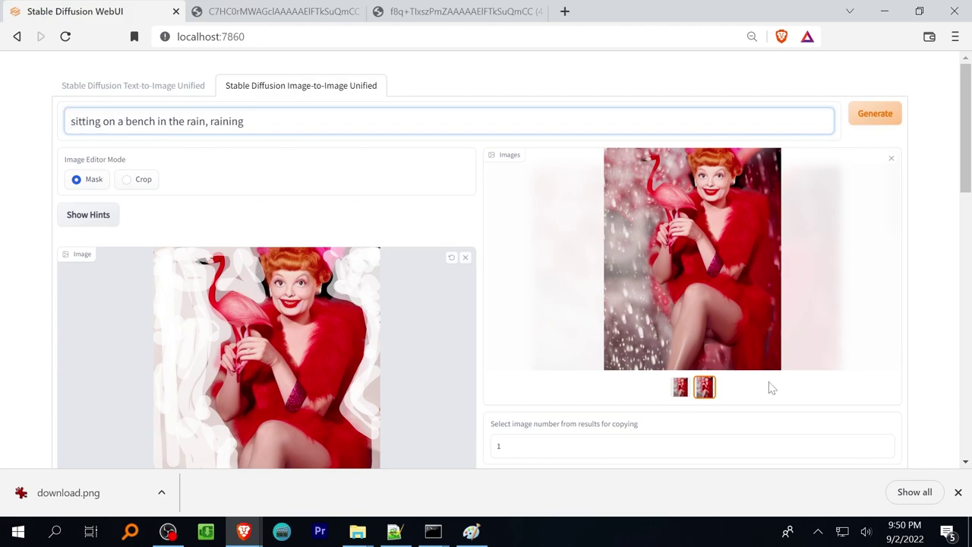
pyautogui.click(881, 111)
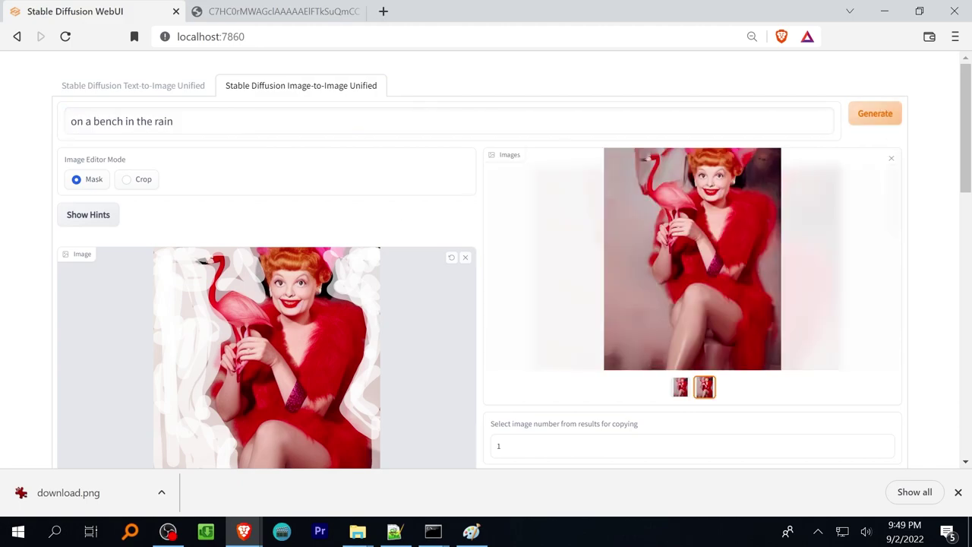
pyautogui.click(124, 121)
pyautogui.write(',')
pyautogui.press('BackSpace')
pyautogui.press('BackSpace')
pyautogui.press('BackSpace')
pyautogui.press('BackSpace')
pyautogui.press('BackSpace')
pyautogui.write('a bench, in the rain')
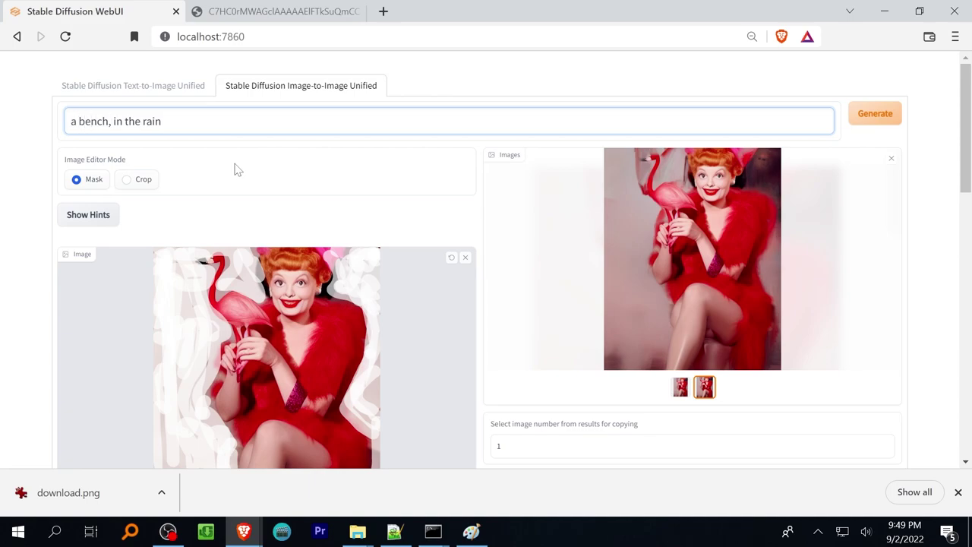
pyautogui.press('BackSpace')
pyautogui.write(', raining')
# - Raise denoising strength, generate a new rainy result, compare it in a tab, then prepend 'sitting on'
pyautogui.scroll(-8, 326, 357)
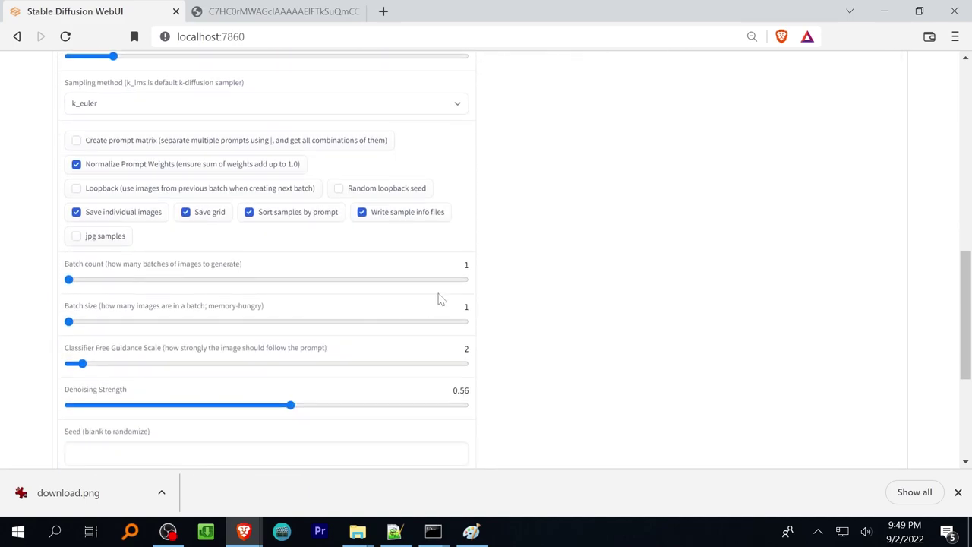
pyautogui.scroll(5, 456, 300)
pyautogui.scroll(-5, 473, 304)
pyautogui.moveTo(342, 419); pyautogui.dragTo(366, 413)
pyautogui.scroll(10, 367, 412)
pyautogui.click(883, 112)
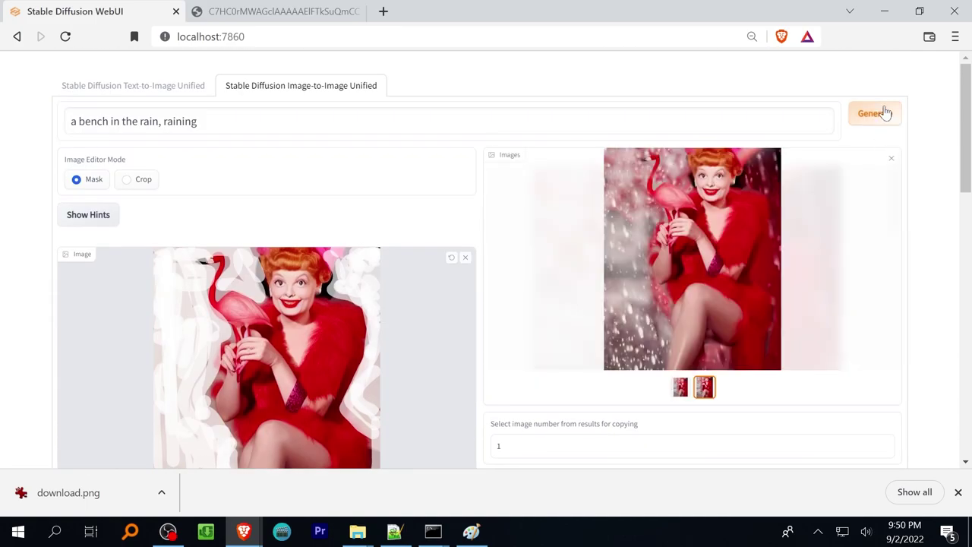
pyautogui.moveTo(661, 222); pyautogui.dragTo(318, 7)
pyautogui.click(317, 9)
pyautogui.click(455, 11)
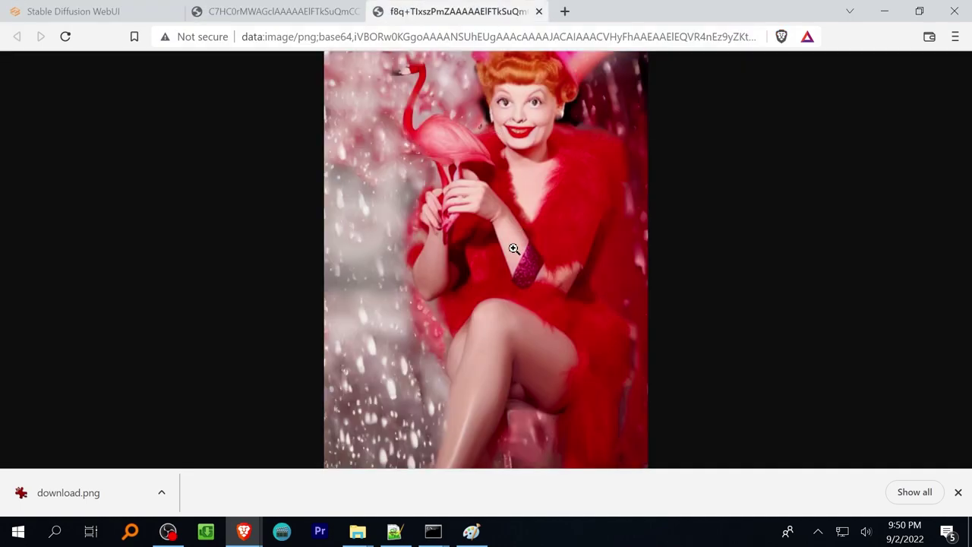
pyautogui.click(34, 9)
pyautogui.click(70, 121)
pyautogui.write('sitting on')
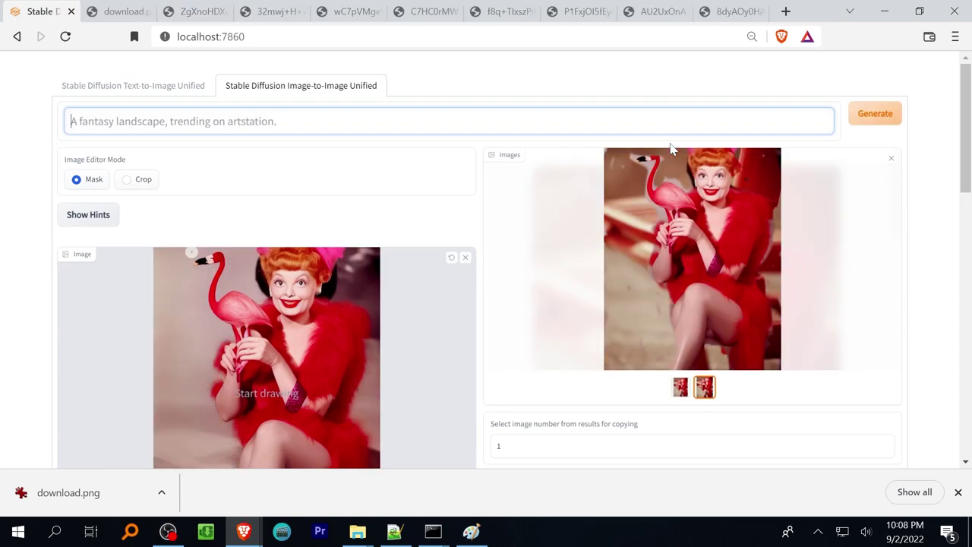
# - Mask the face, prompt a male actor's name plus 'face', generate twice, and open the result in a tab
pyautogui.scroll(-2, 250, 319)
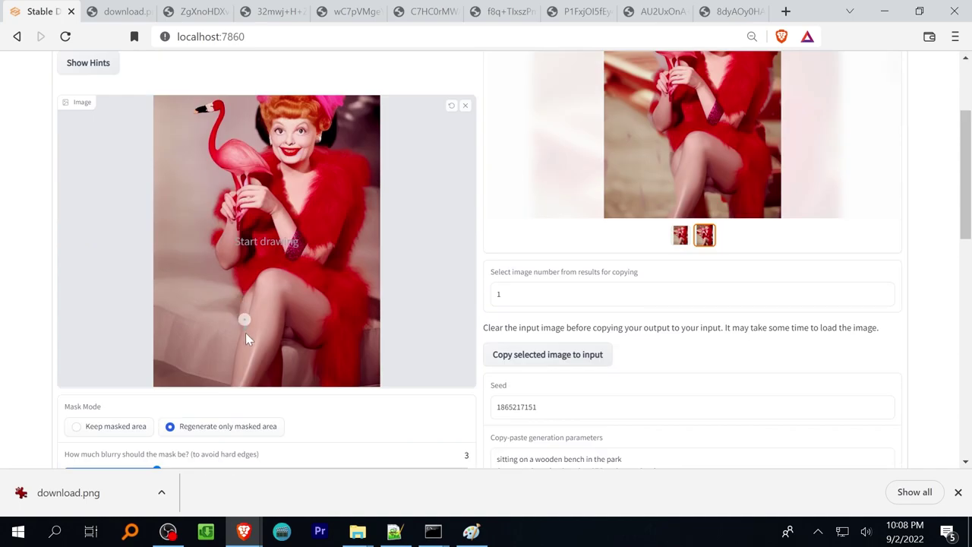
pyautogui.scroll(2, 236, 355)
pyautogui.moveTo(285, 220)
pyautogui.mouseDown()
pyautogui.moveTo(303, 207)
pyautogui.moveTo(272, 216)
pyautogui.moveTo(280, 197)
pyautogui.moveTo(315, 202)
pyautogui.moveTo(310, 238)
pyautogui.moveTo(299, 224)
pyautogui.mouseUp()
pyautogui.scroll(1, 298, 225)
pyautogui.write('willem dafoe face')
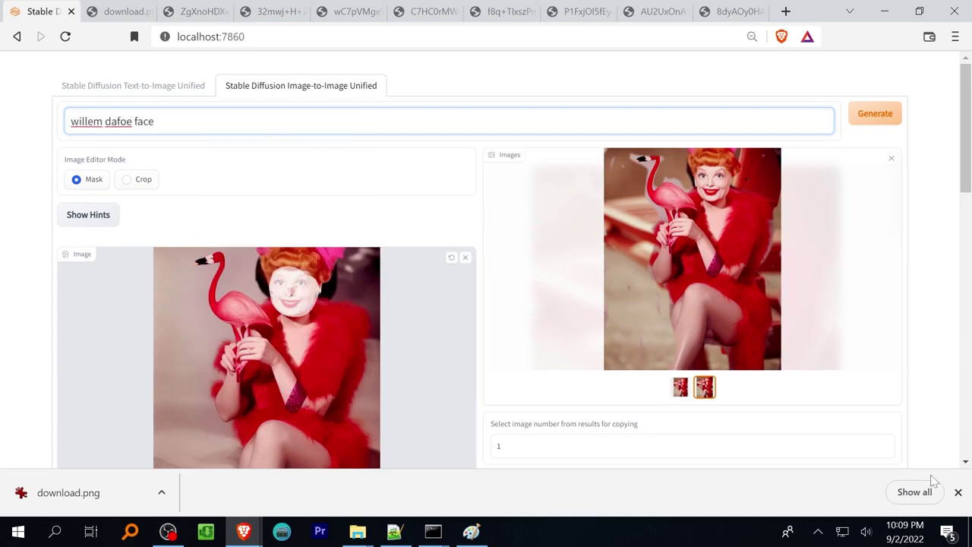
pyautogui.click(872, 118)
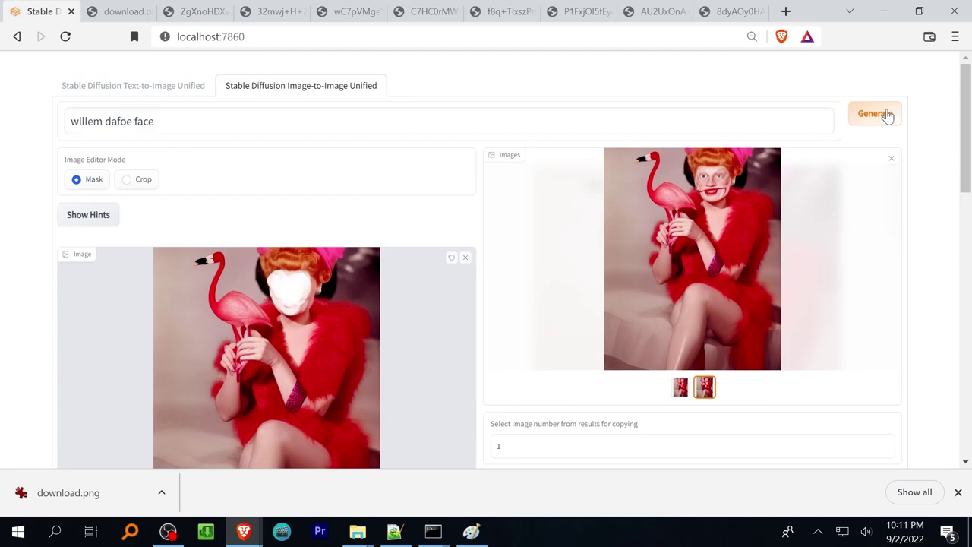
pyautogui.click(887, 114)
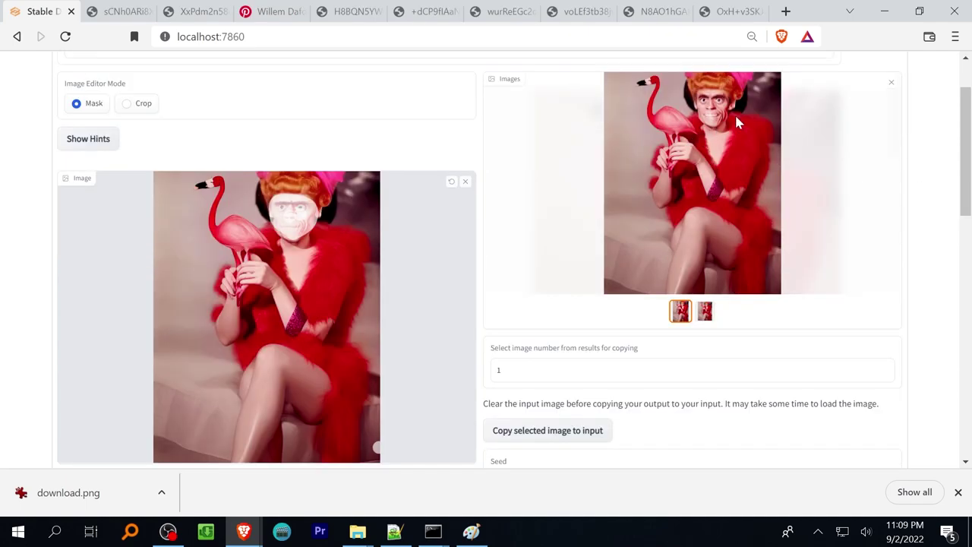
pyautogui.rightClick(708, 120)
pyautogui.click(720, 133)
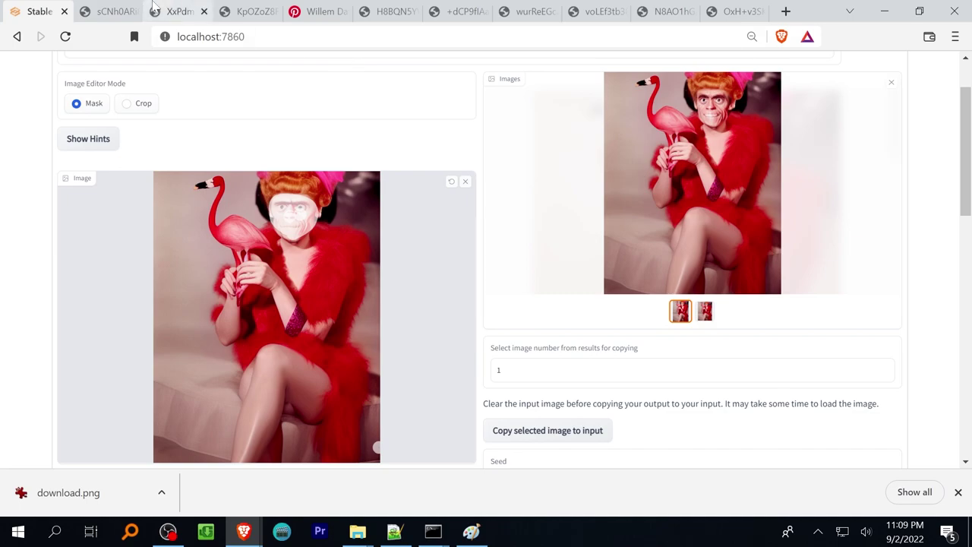
# - View the face-swap result in its tab, then return to the img2img page
pyautogui.click(112, 10)
pyautogui.hotkey('ctrl', 'shift', 'Tab')
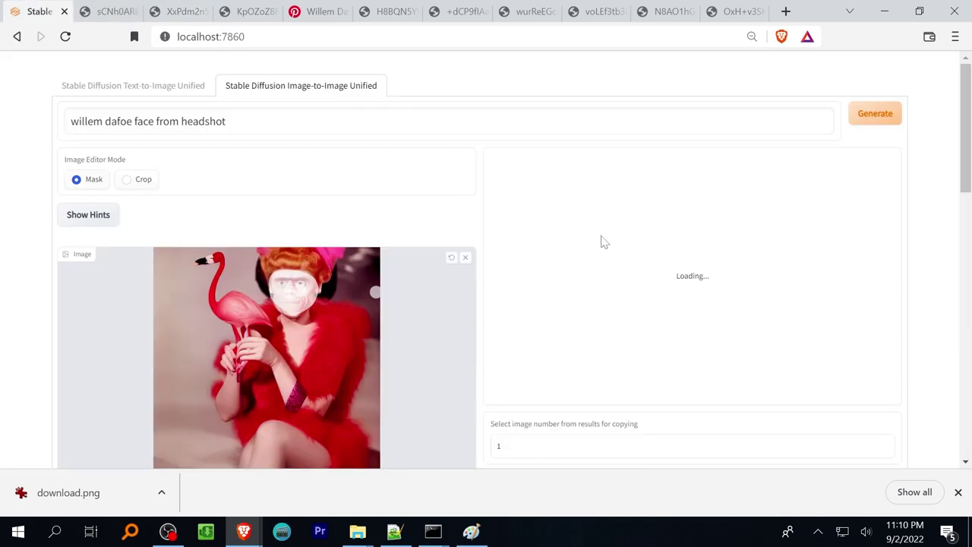
pyautogui.scroll(-7, 592, 251)
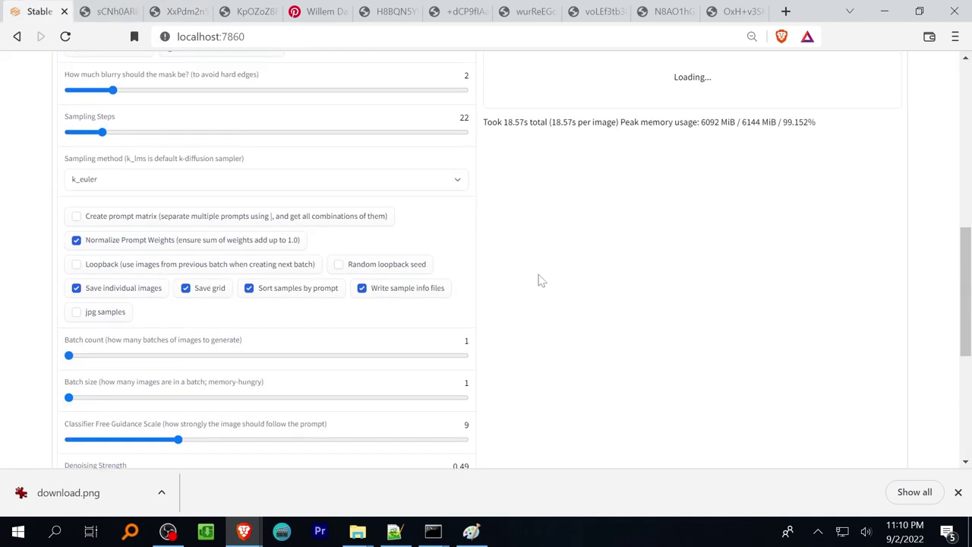
pyautogui.scroll(-2, 562, 332)
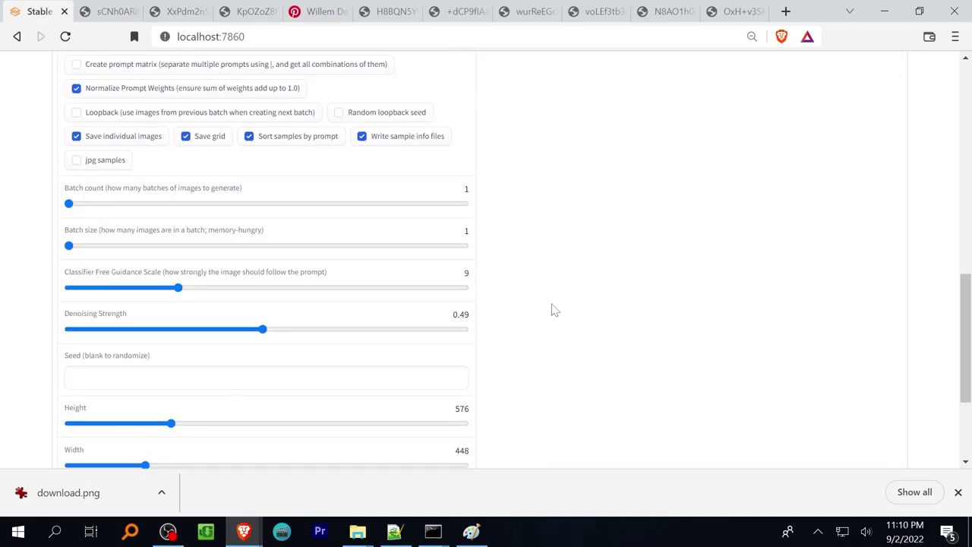
pyautogui.scroll(3, 552, 310)
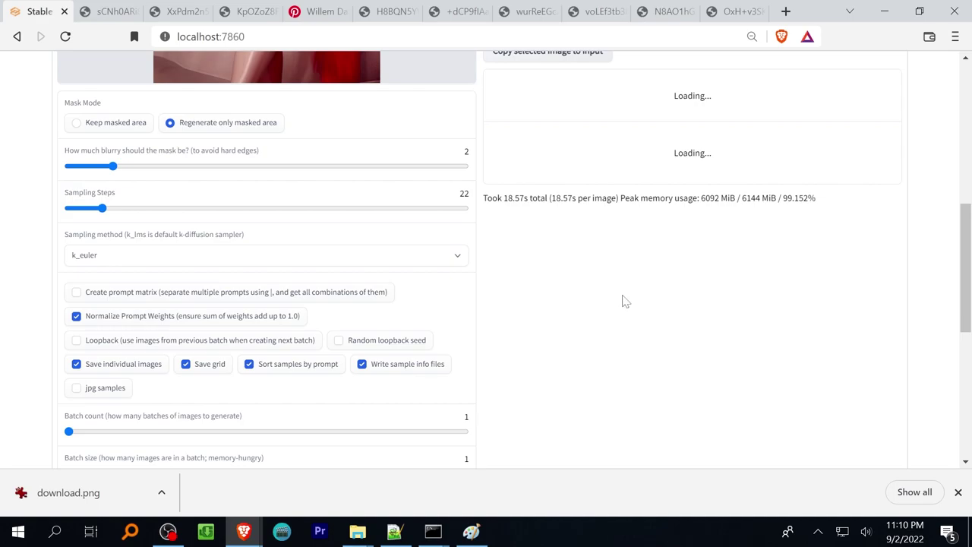
pyautogui.scroll(5, 638, 289)
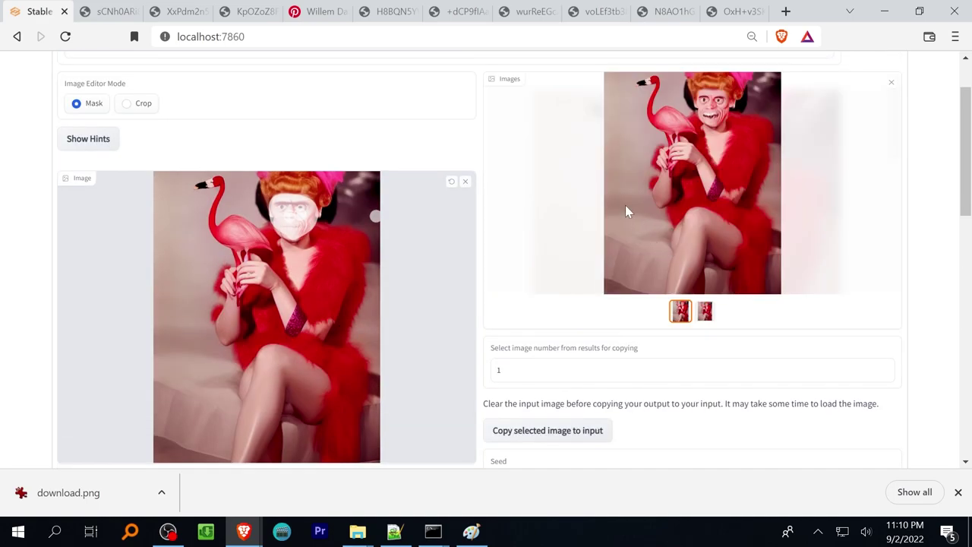
# - Open the latest output image in a new tab and compare it with earlier face variants
pyautogui.rightClick(714, 177)
pyautogui.click(731, 187)
pyautogui.click(290, 11)
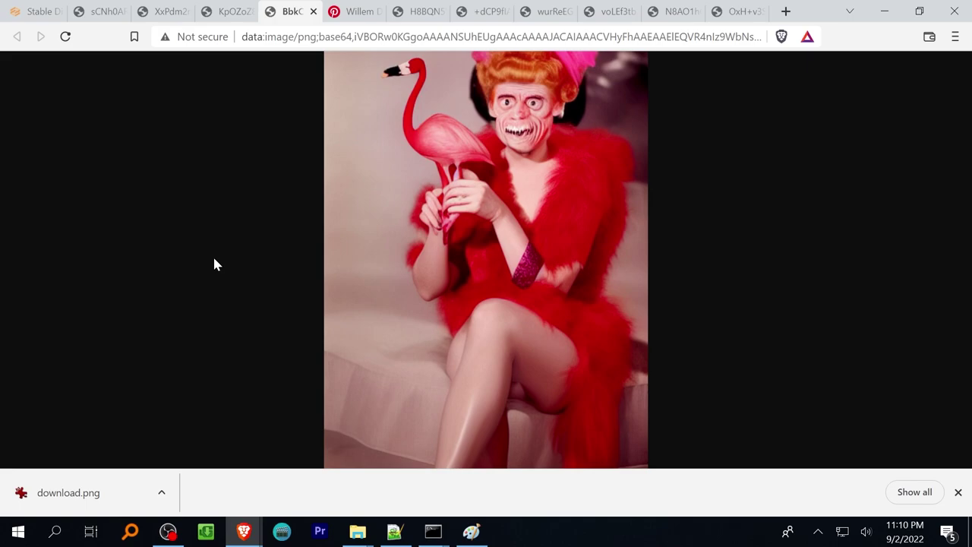
pyautogui.click(228, 11)
pyautogui.click(163, 12)
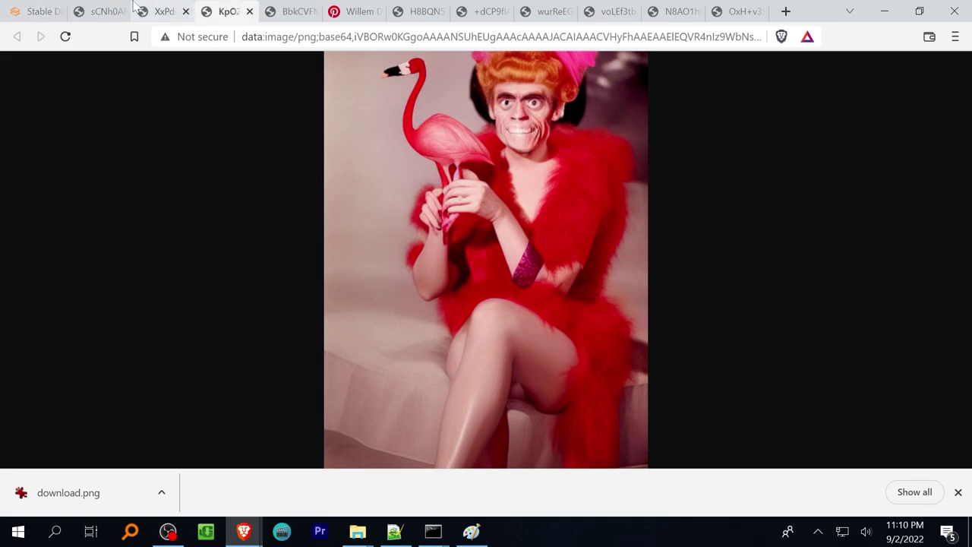
pyautogui.click(127, 10)
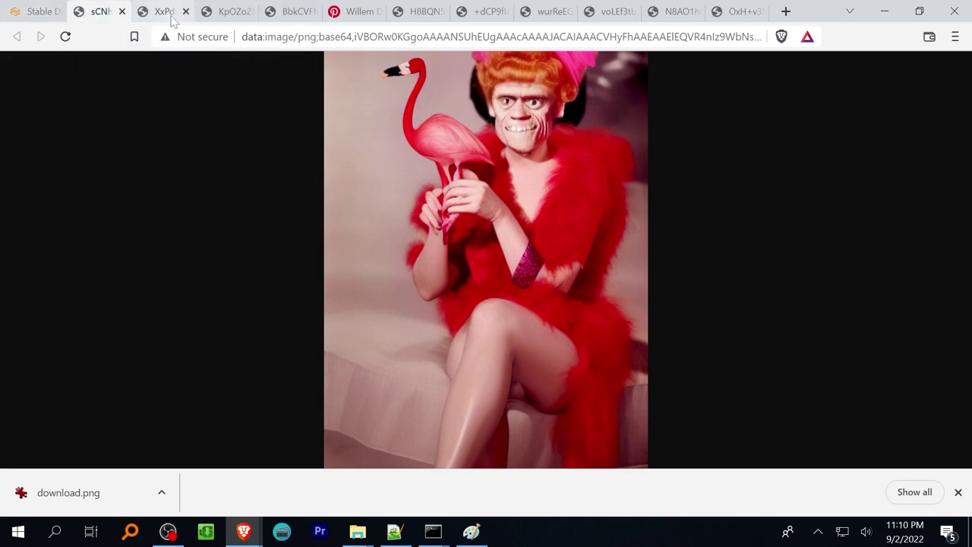
pyautogui.hotkey('ctrl', '1')
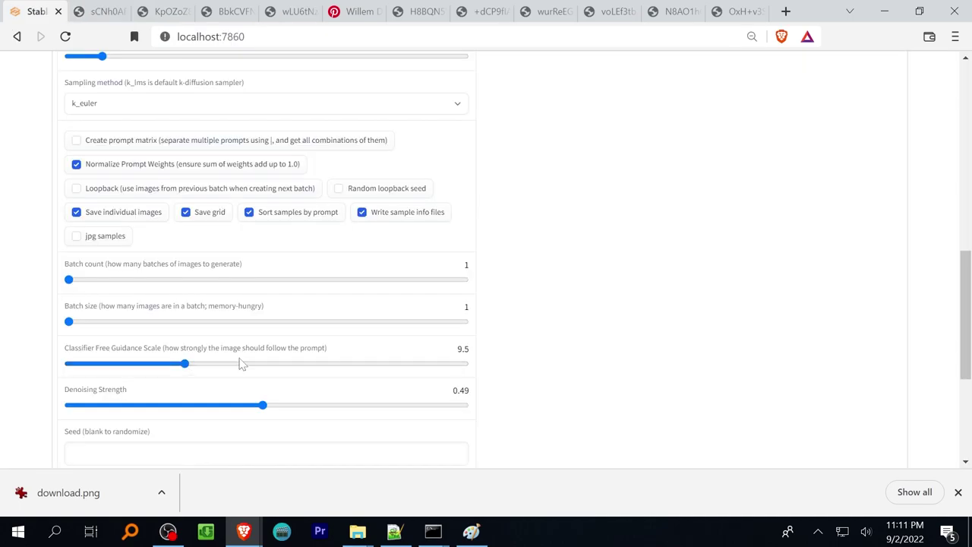
pyautogui.scroll(4, 801, 319)
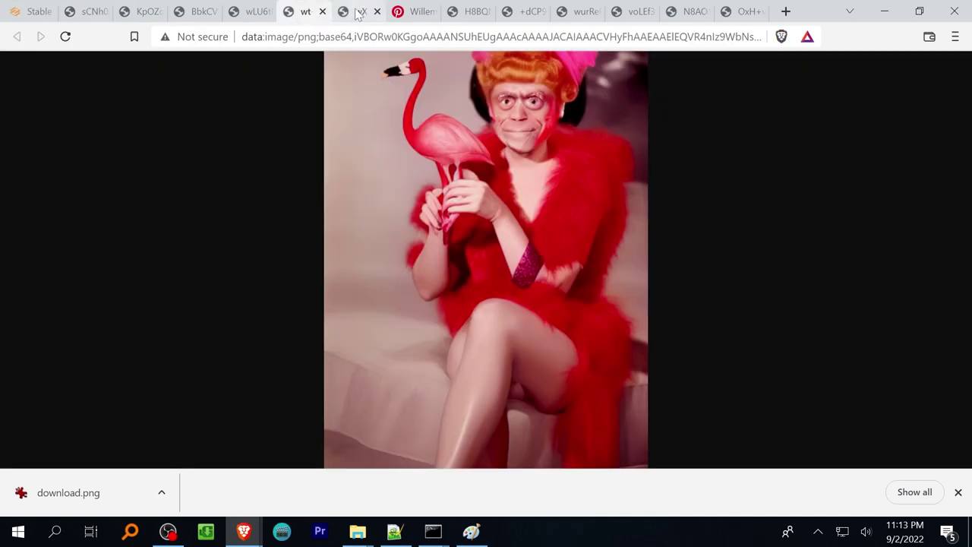
# - Switch to the next image tab to compare another generated face variant
pyautogui.click(358, 11)
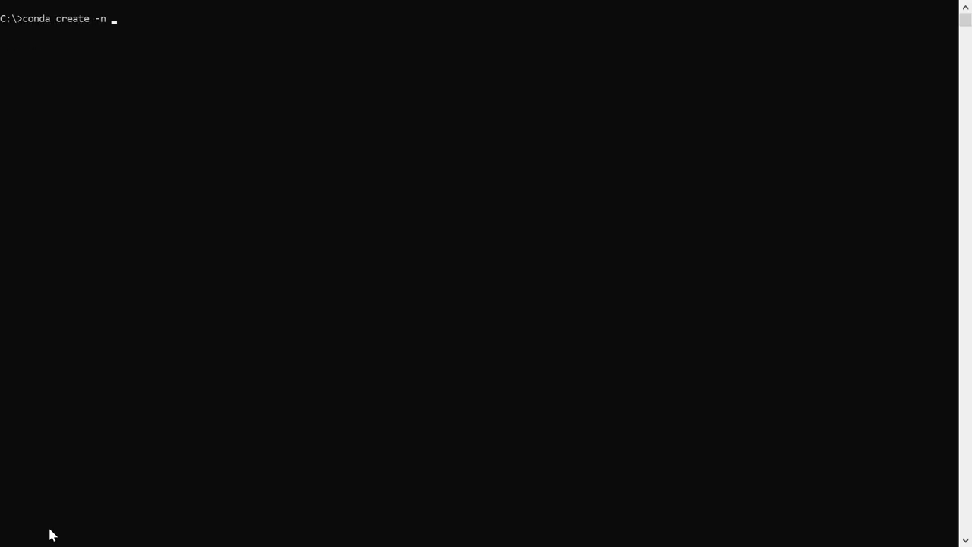
# - Create and activate the conda environment 'enhance', then check its Python version
pyautogui.write('enhance')
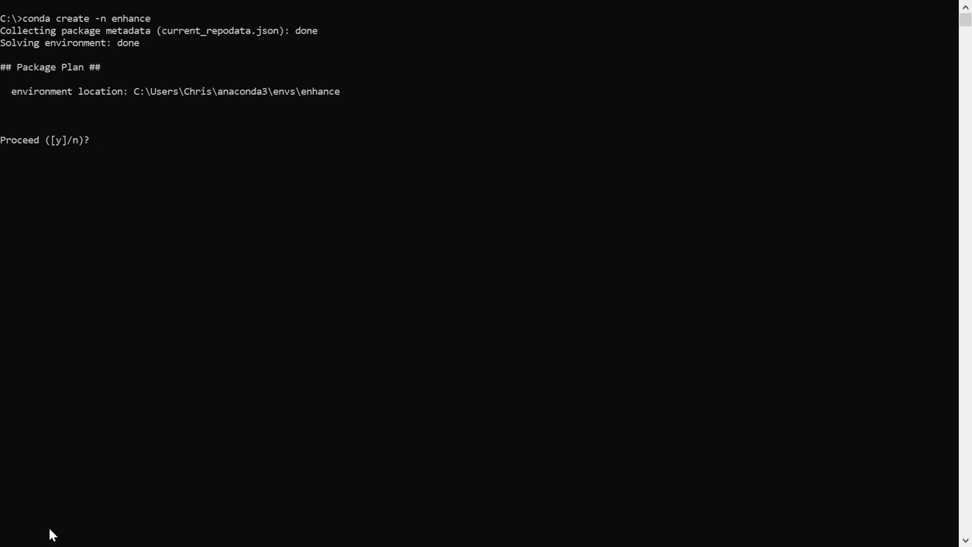
pyautogui.write('y')
pyautogui.press('Return')
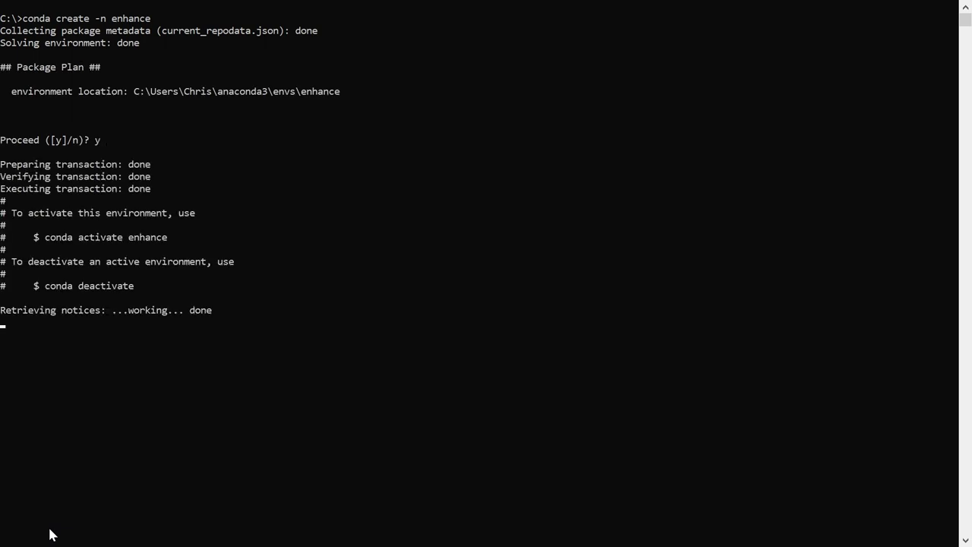
pyautogui.write('conda activate enhance')
pyautogui.press('Return')
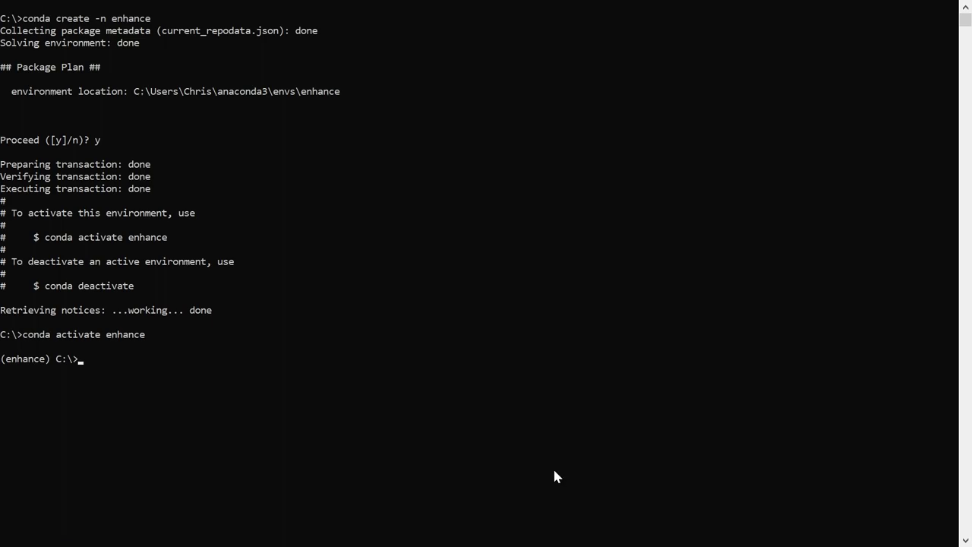
pyautogui.write('python --version')
pyautogui.press('Return')
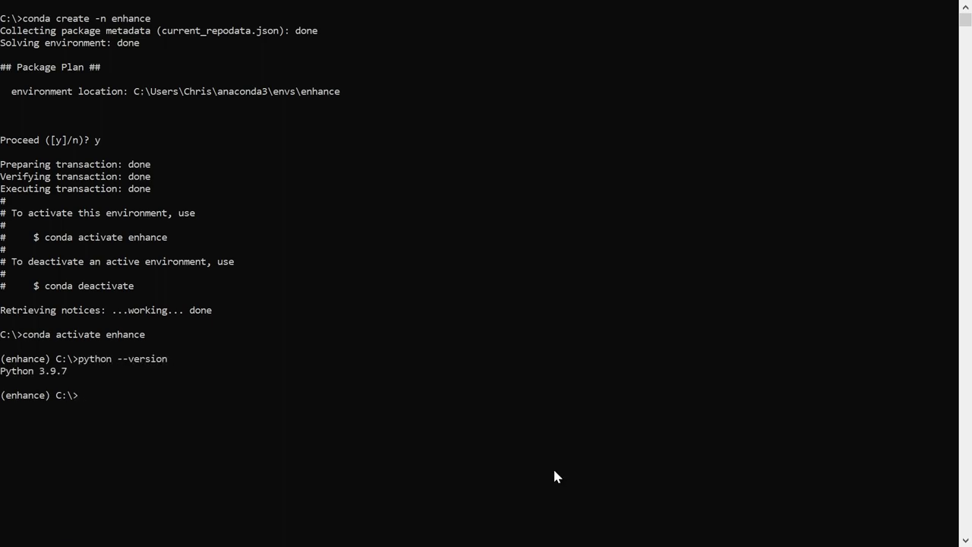
# - Install Python 3.8 into the enhance environment and start installing git
pyautogui.write('conda install pytho')
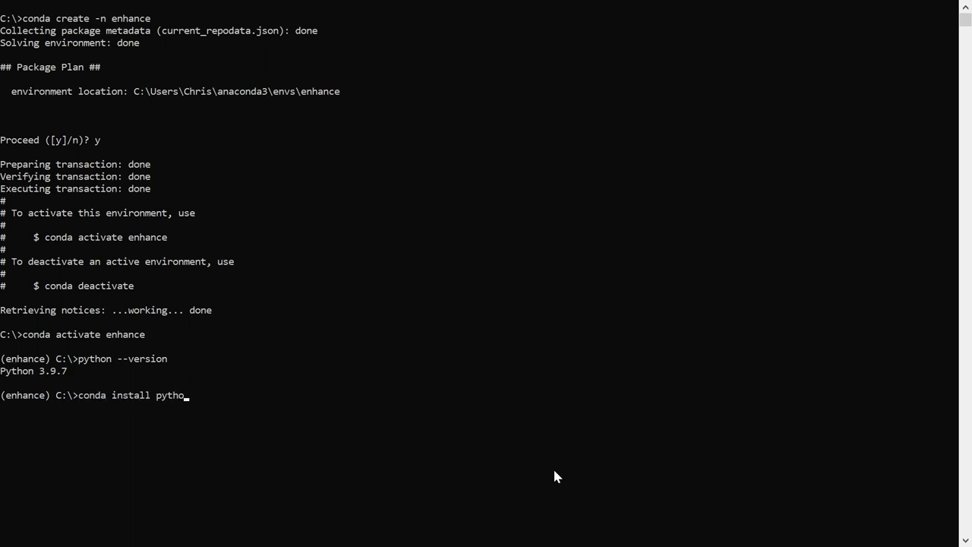
pyautogui.write('n=3.8')
pyautogui.press('Return')
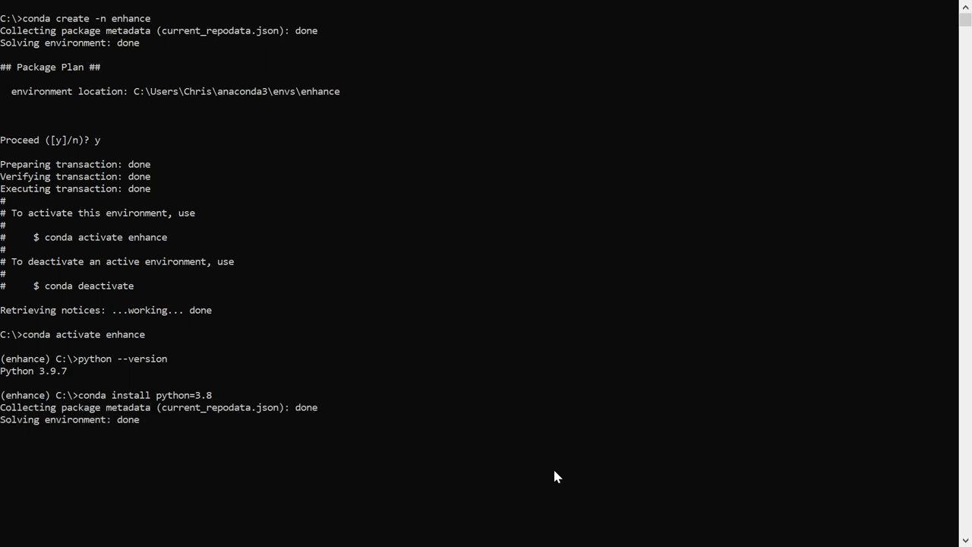
pyautogui.write('y')
pyautogui.press('Return')
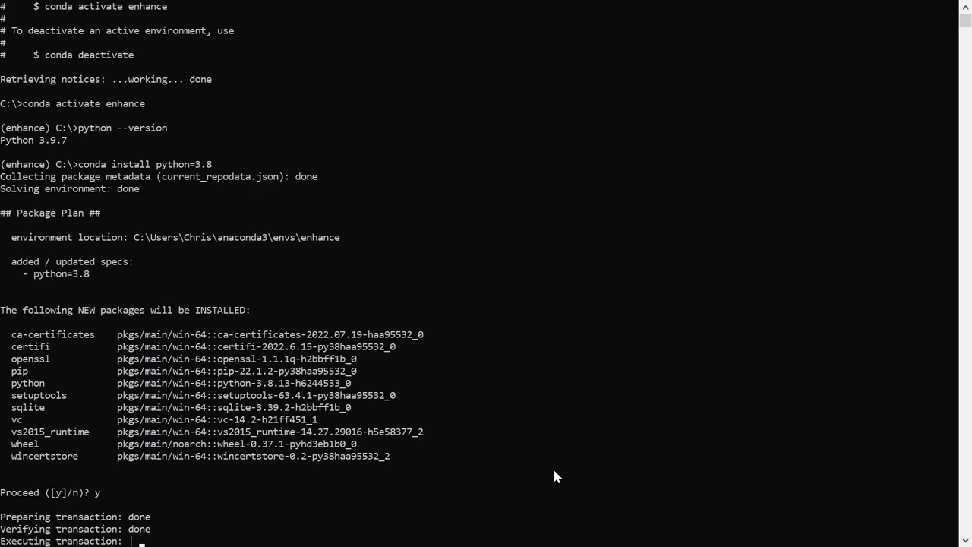
pyautogui.write('conda install git')
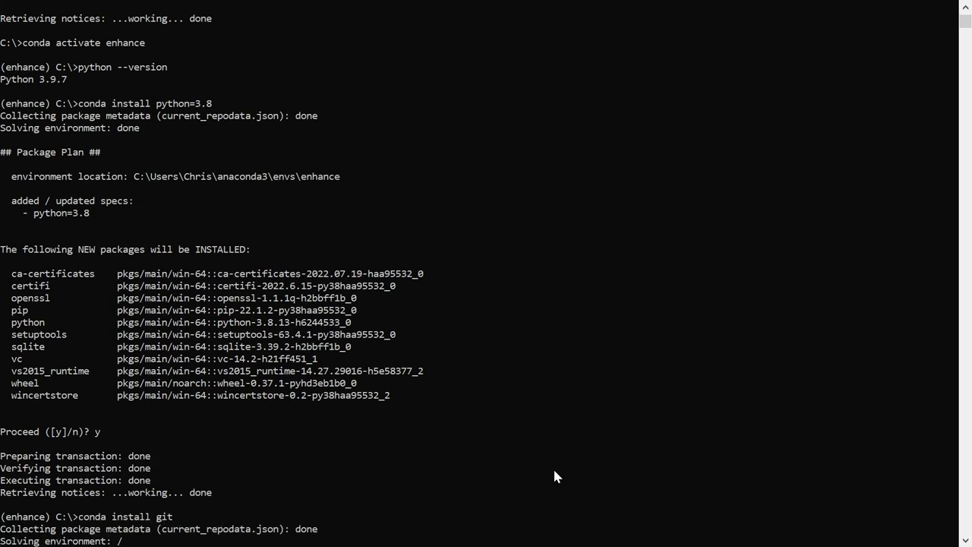
pyautogui.write('y')
pyautogui.press('Return')
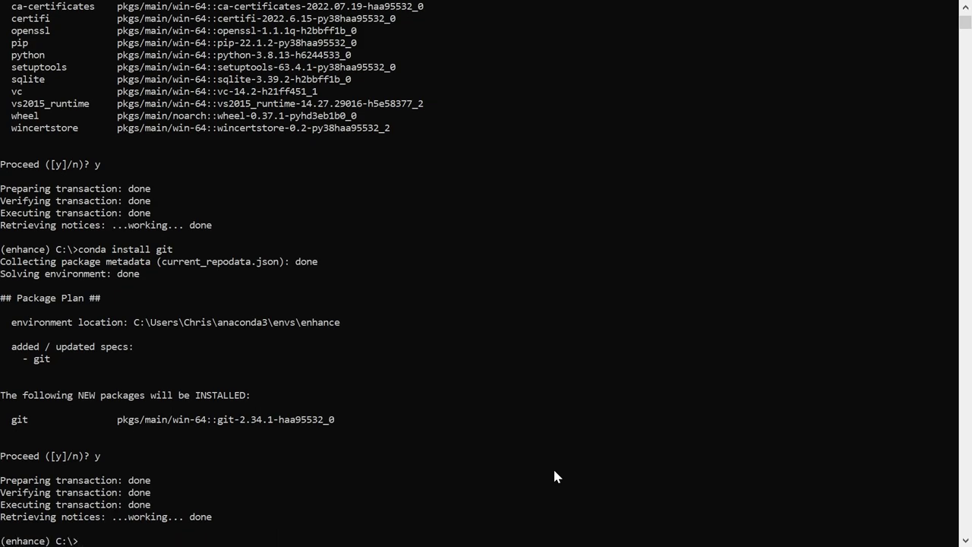
# - Install pytorch, torchvision and torchaudio with cudatoolkit=11.3 from the pytorch channel
pyautogui.write('conda install pytorch torchvision torchaudio cudatoolkit=11.3 -c pytorch')
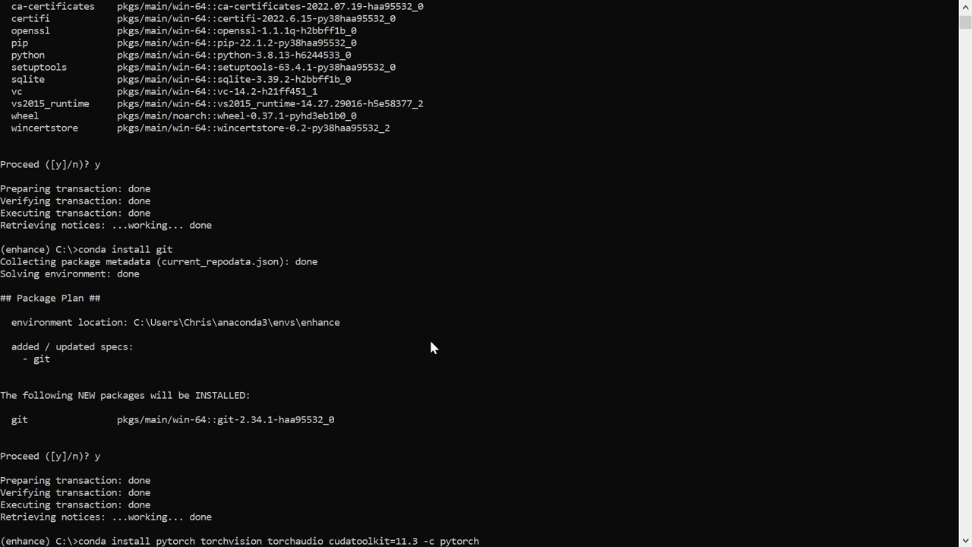
pyautogui.press('Return')
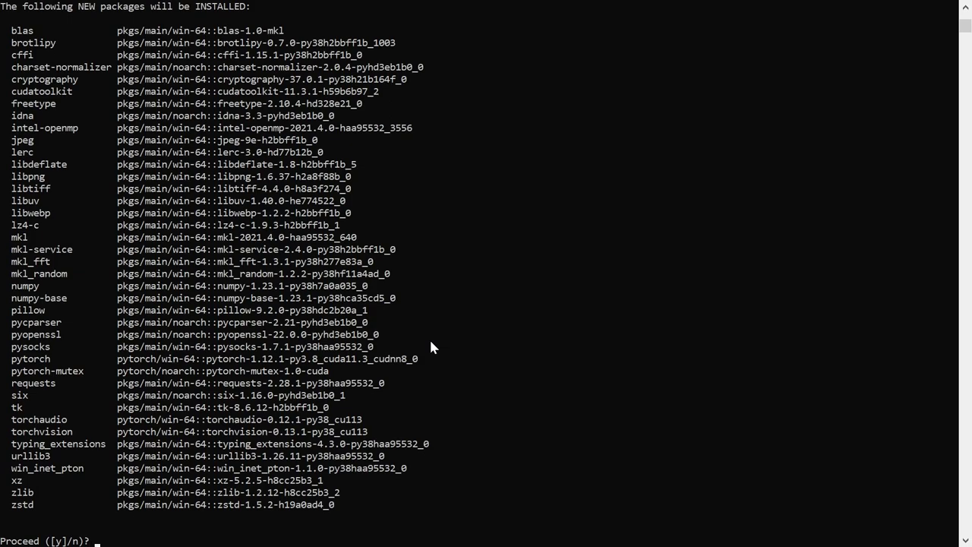
pyautogui.write('y')
pyautogui.press('Return')
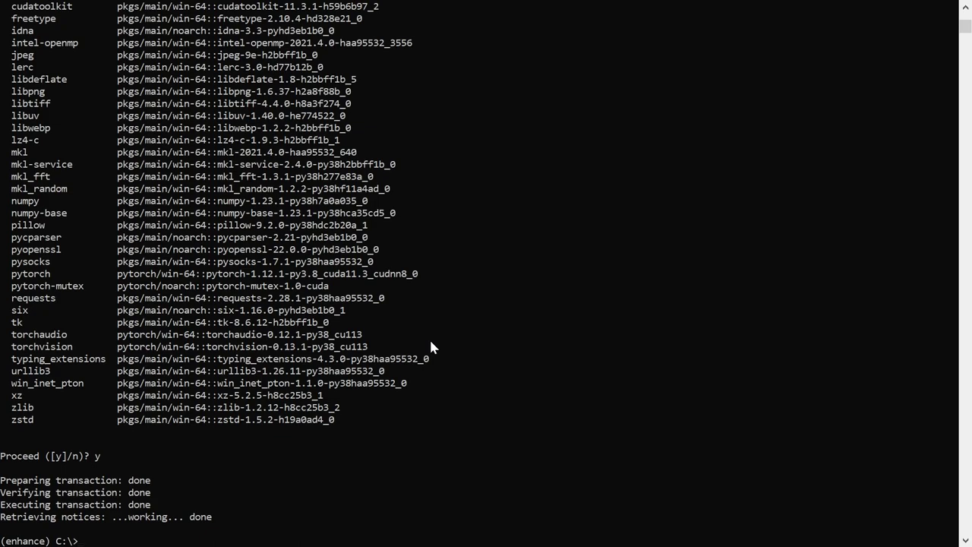
# - Clone the Real-ESRGAN repository into an enhance folder and change into that folder
pyautogui.write('git clone https://github.com/xinntao/Real-ESRGAN.git enhance')
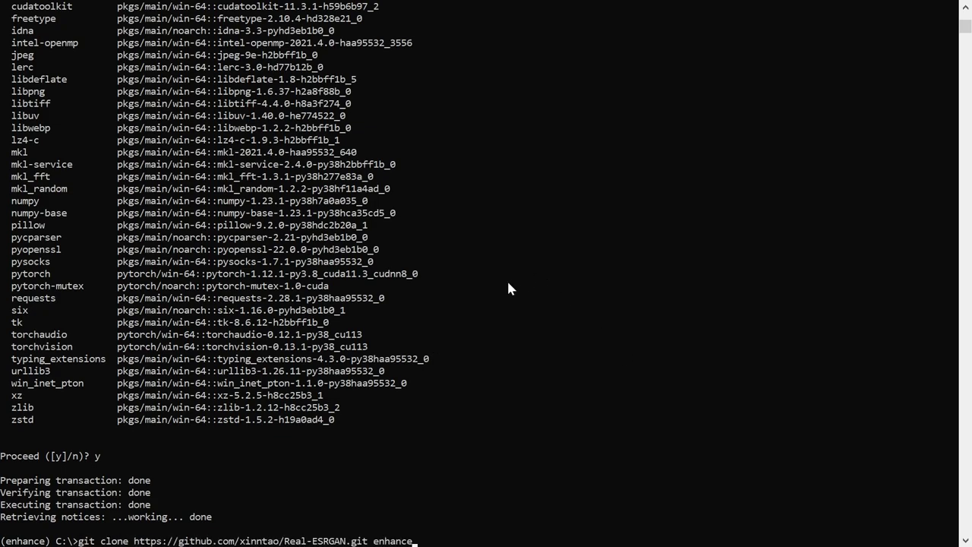
pyautogui.press('Return')
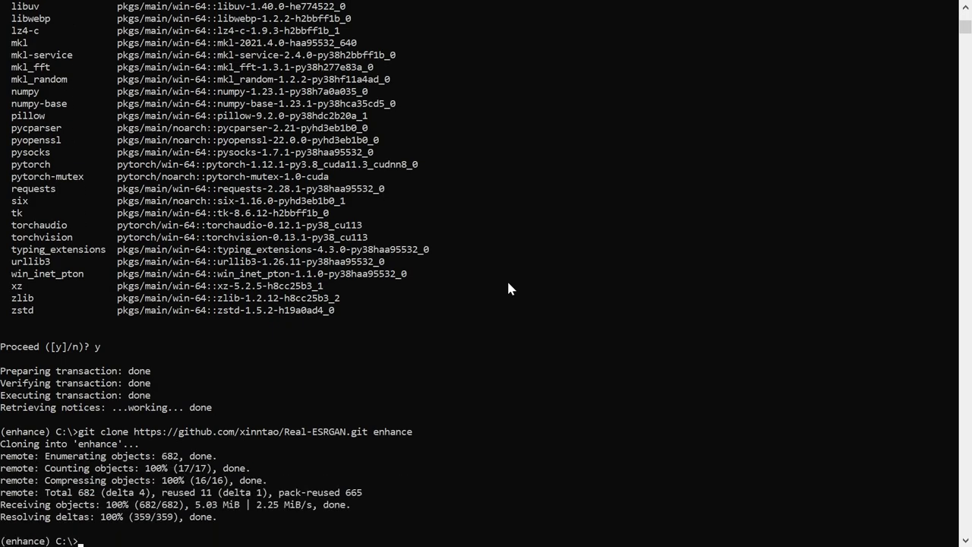
pyautogui.write('cd enhance')
pyautogui.press('Return')
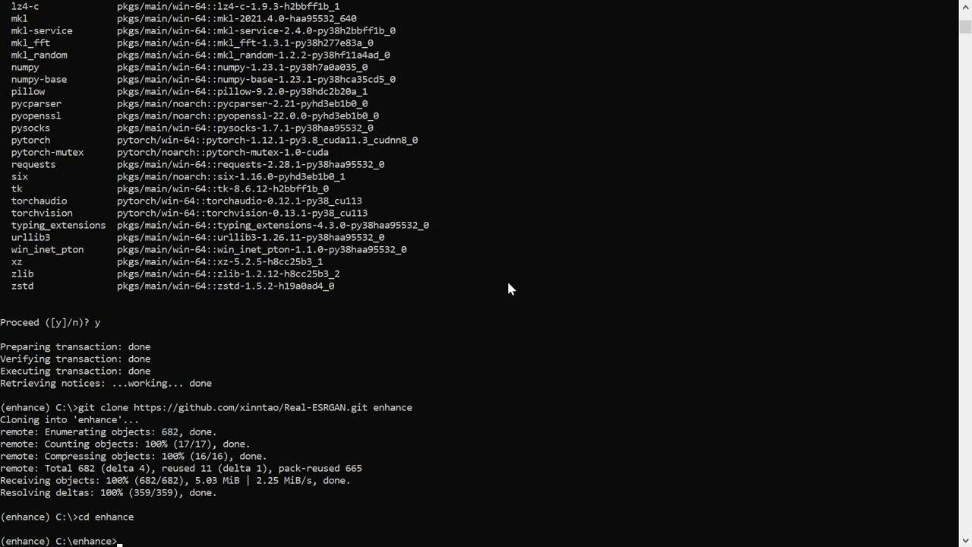
# - Install basicsr, facexlib, gfpgan and requirements.txt, then run python setup.py develop
pyautogui.write('pip install basicsr facexlib gfpgan')
pyautogui.press('Return')
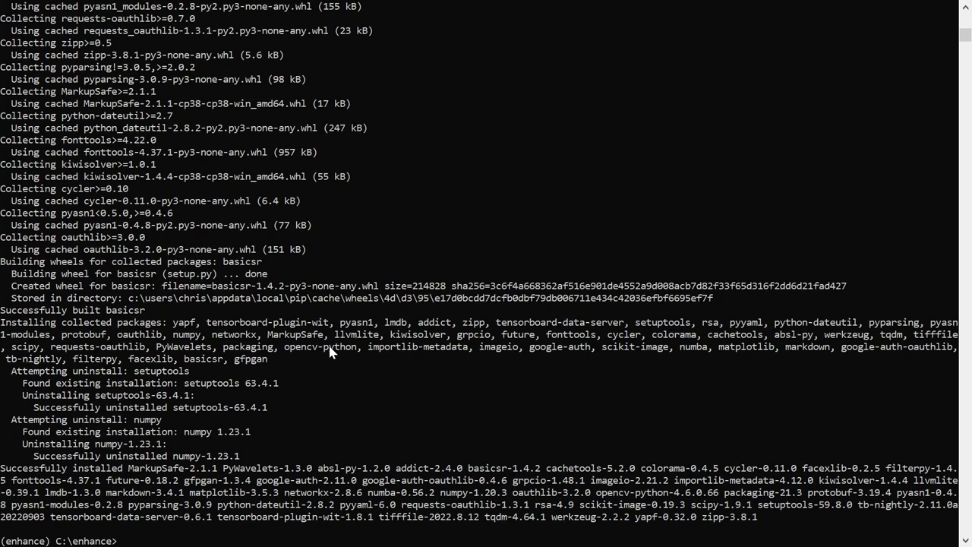
pyautogui.write('pip install -r requirements.txt')
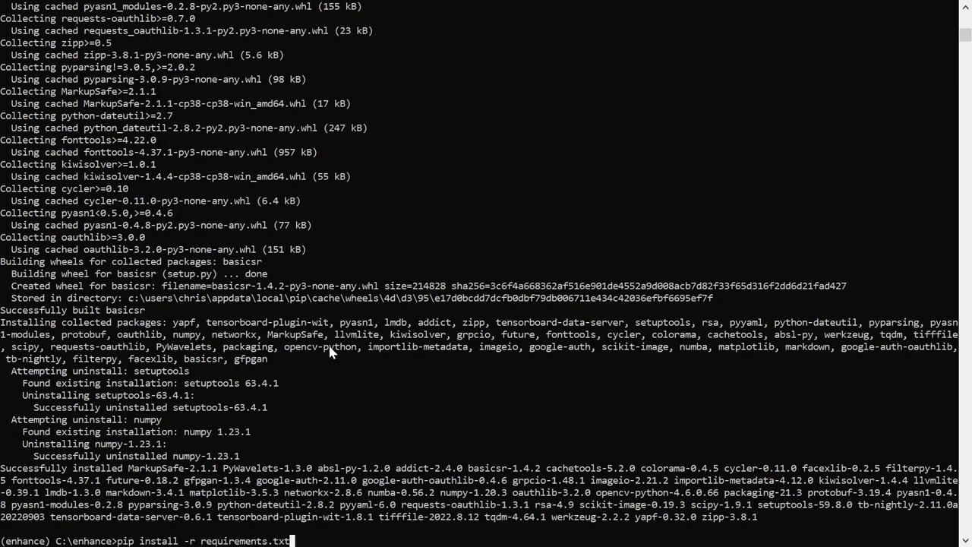
pyautogui.press('Return')
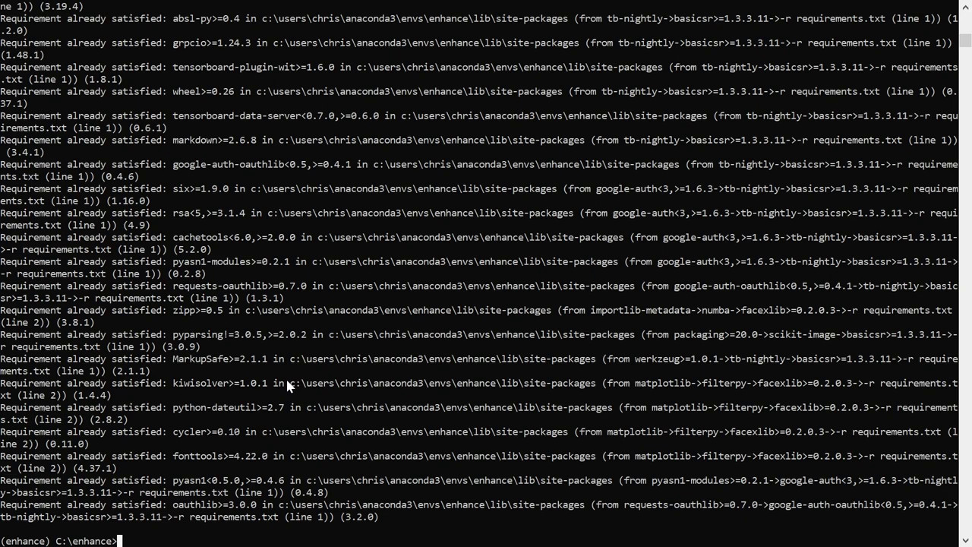
pyautogui.write('python setup.py develop')
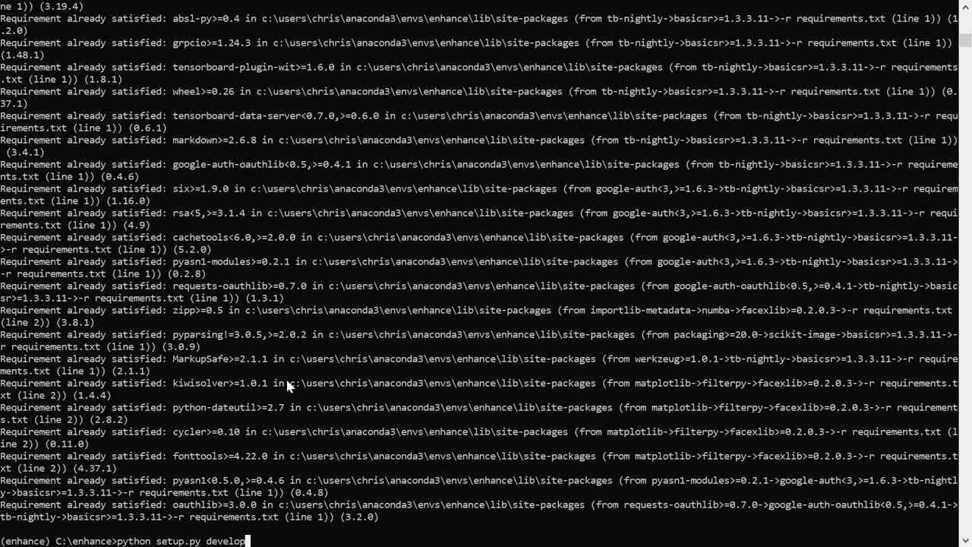
pyautogui.press('Return')
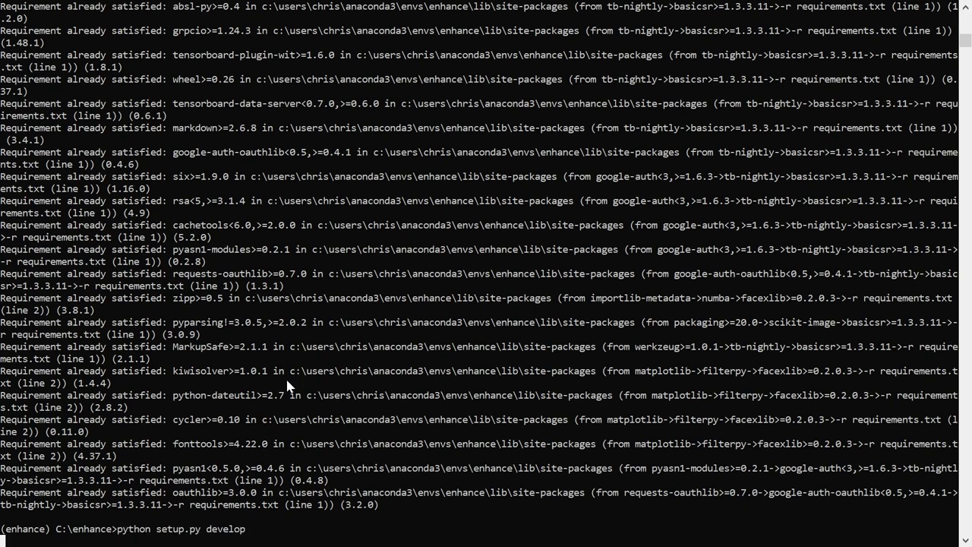